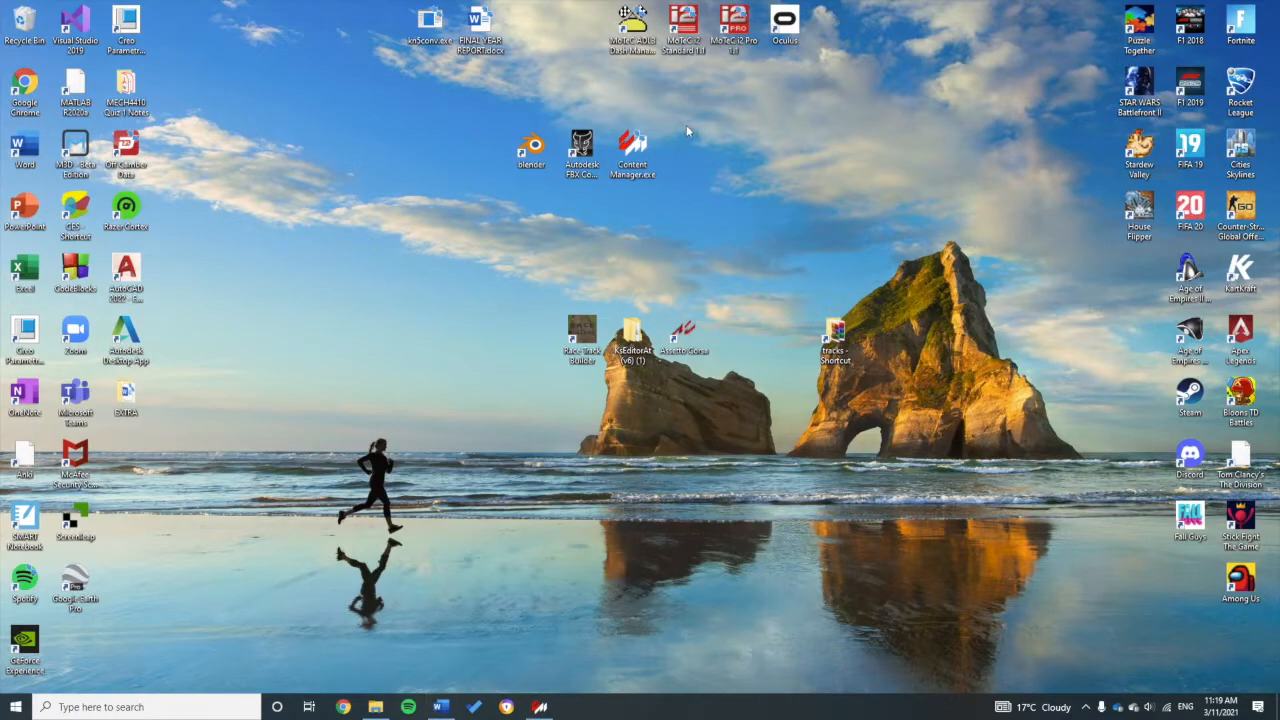
Step: Shift the Content Manager.exe shortcut right and slide the FBX Converter shortcut into its spot
drag(632, 150, 733, 150)
drag(582, 150, 632, 152)
drag(799, 121, 681, 210)
click(702, 186)
click(780, 111)
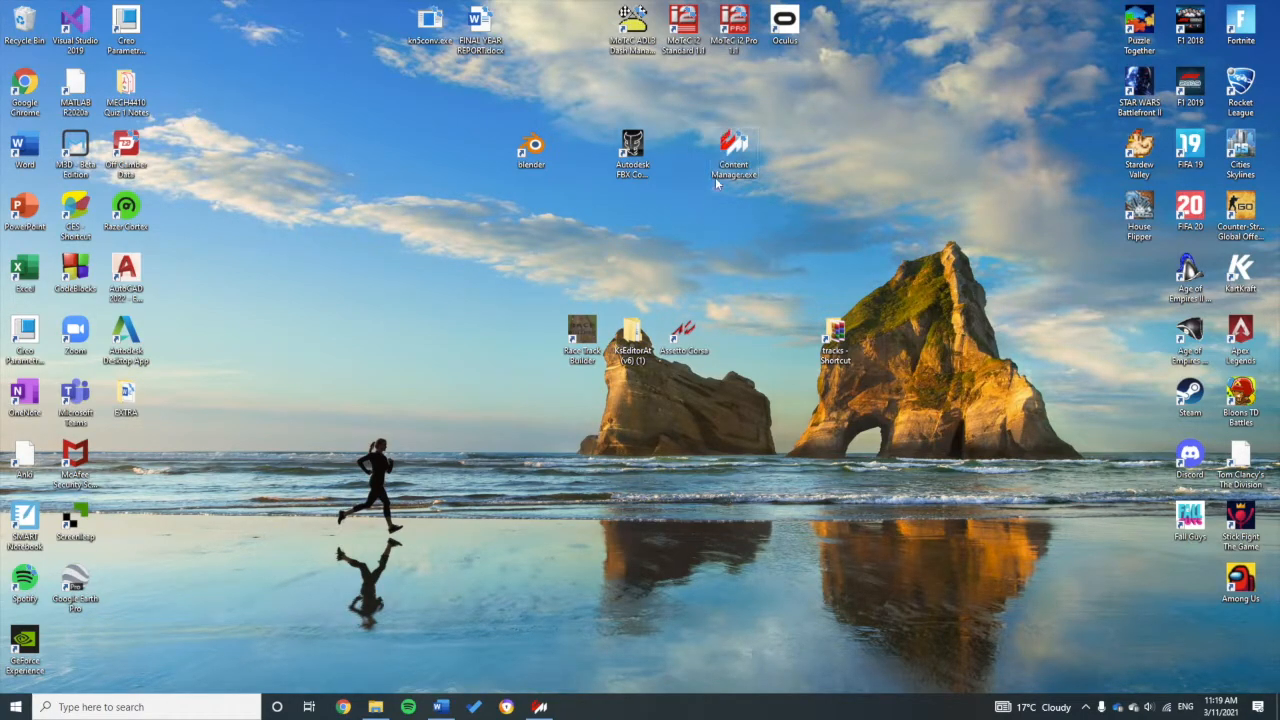
Step: Launch Content Manager.exe and switch to DRIVE for the UCM 2016 FSAE at GPK - Spa
double_click(736, 160)
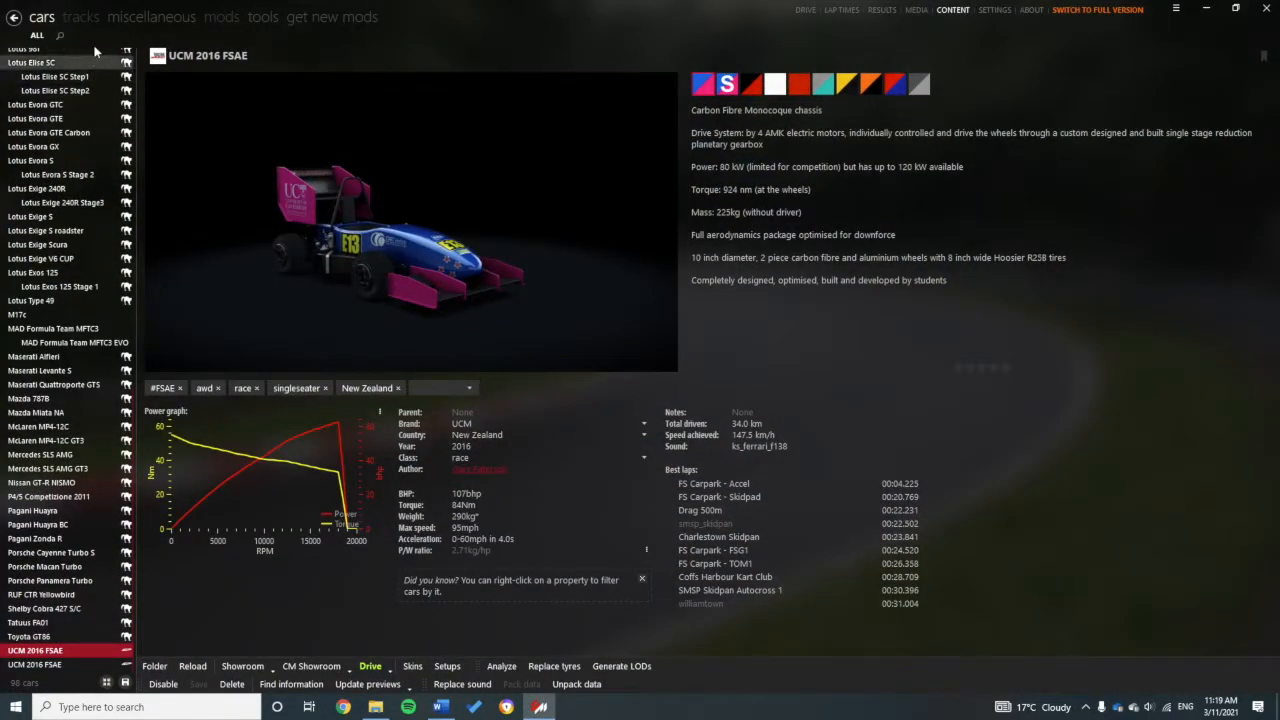
click(798, 10)
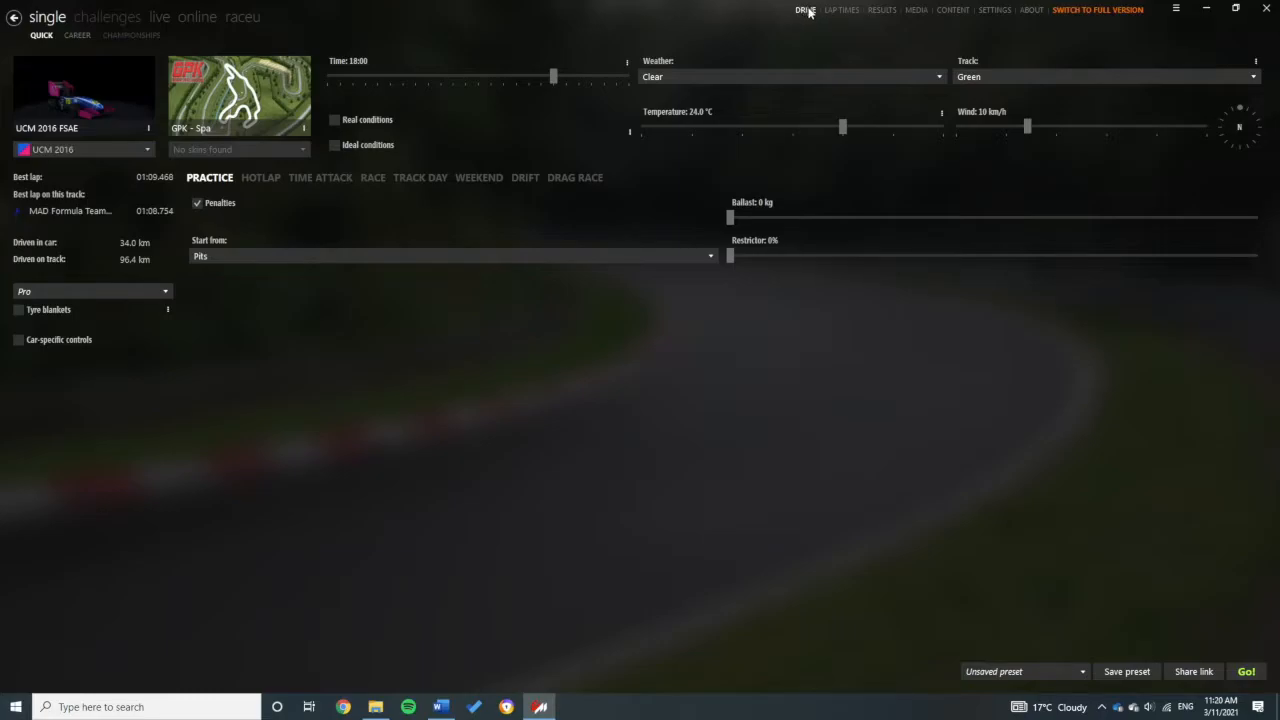
mouse_move(105, 77)
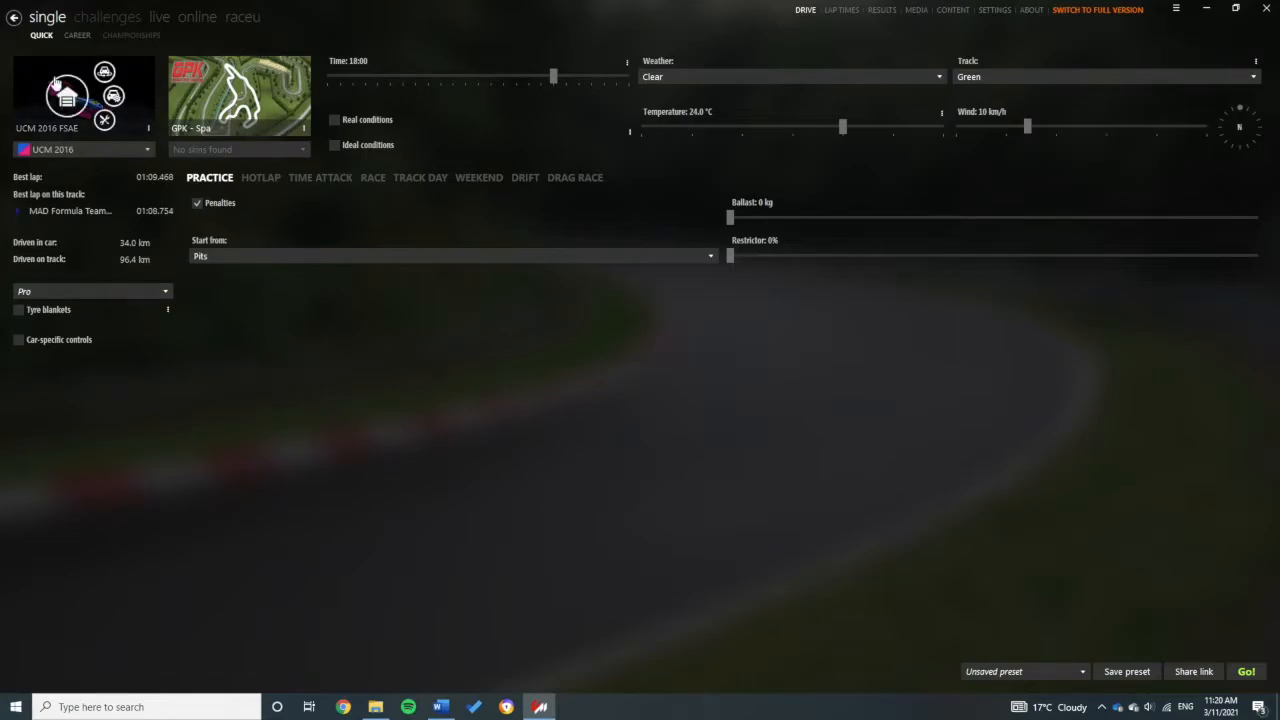
mouse_move(84, 128)
mouse_move(303, 100)
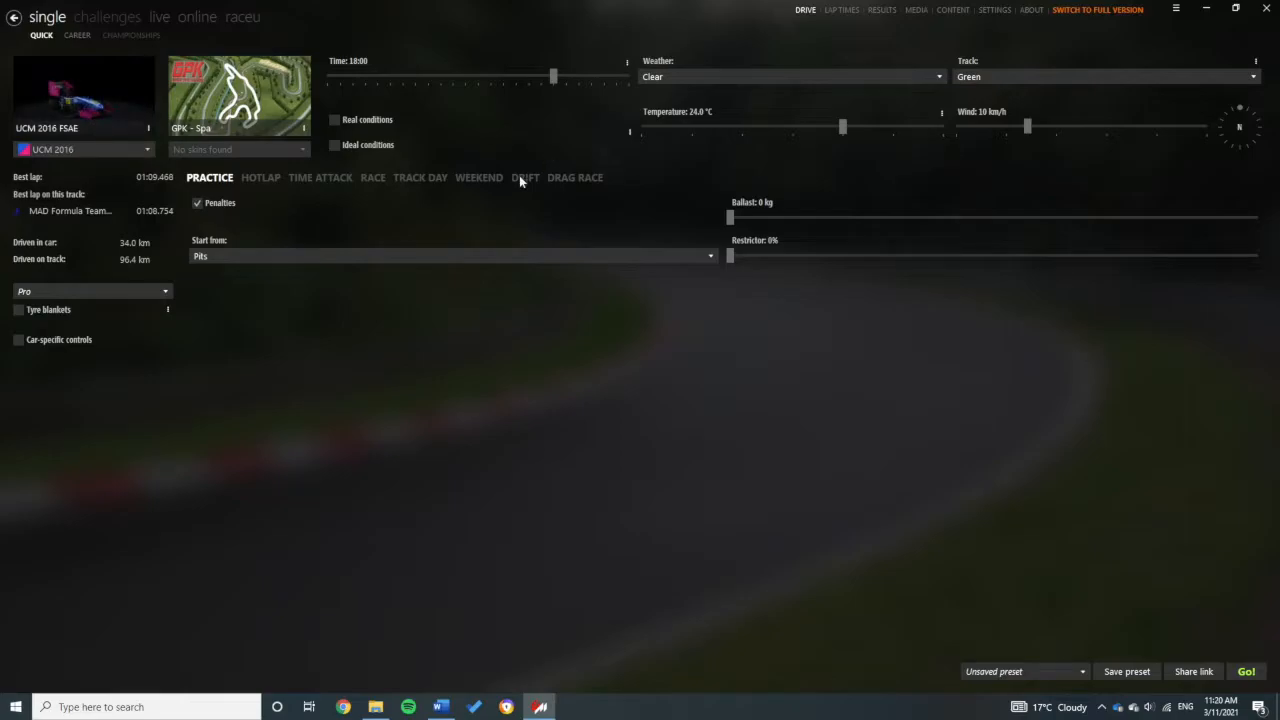
drag(731, 254, 785, 264)
drag(763, 257, 789, 261)
mouse_move(730, 218)
mouse_down()
mouse_move(912, 224)
mouse_move(733, 224)
mouse_up()
click(196, 203)
Step: Browse the LAP TIMES, RESULTS, MEDIA and CONTENT tabs
mouse_move(226, 98)
click(841, 12)
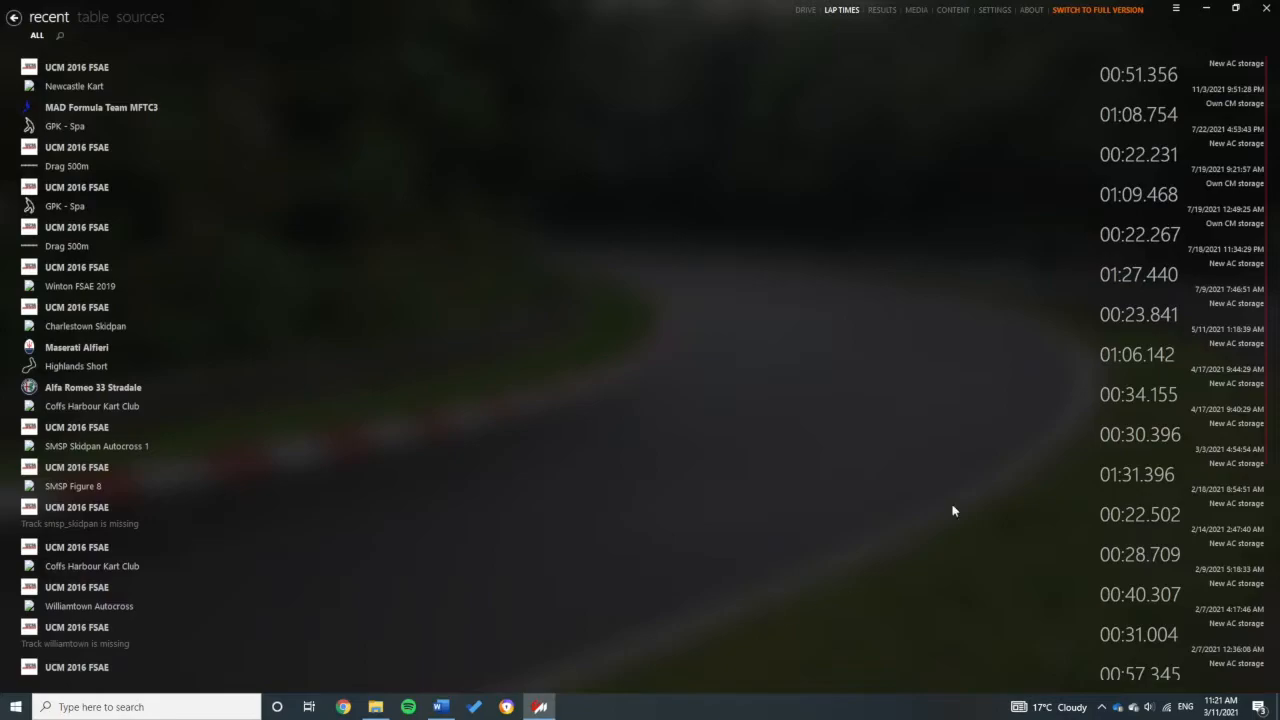
click(886, 12)
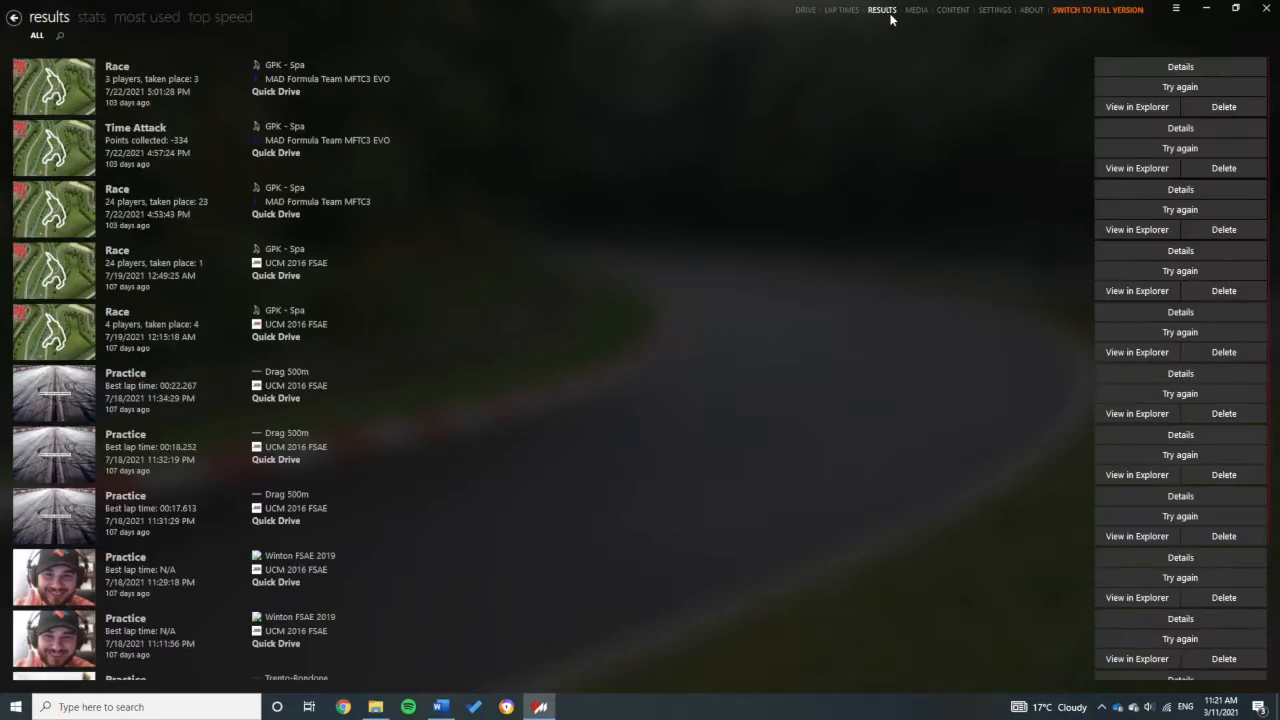
click(918, 12)
click(953, 12)
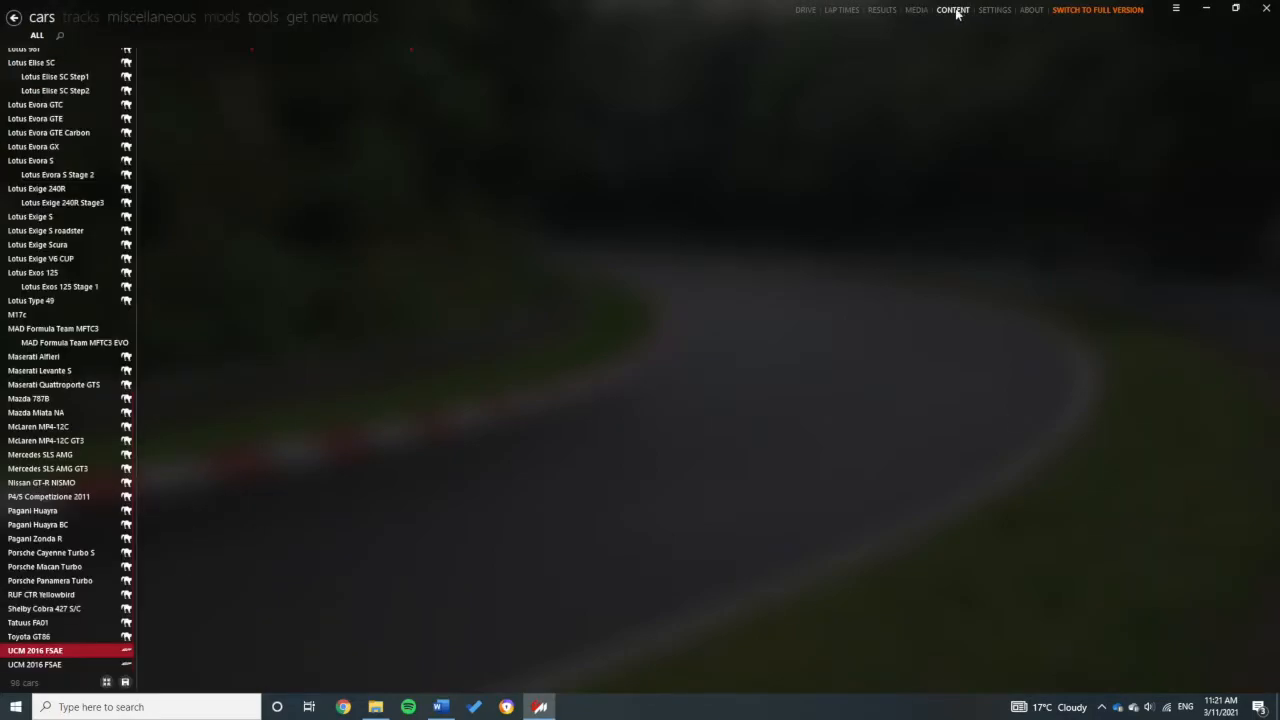
Step: In Settings, view Assetto Corsa controls and Custom Shaders Patch, ending on Content Manager > Lap Times
click(996, 11)
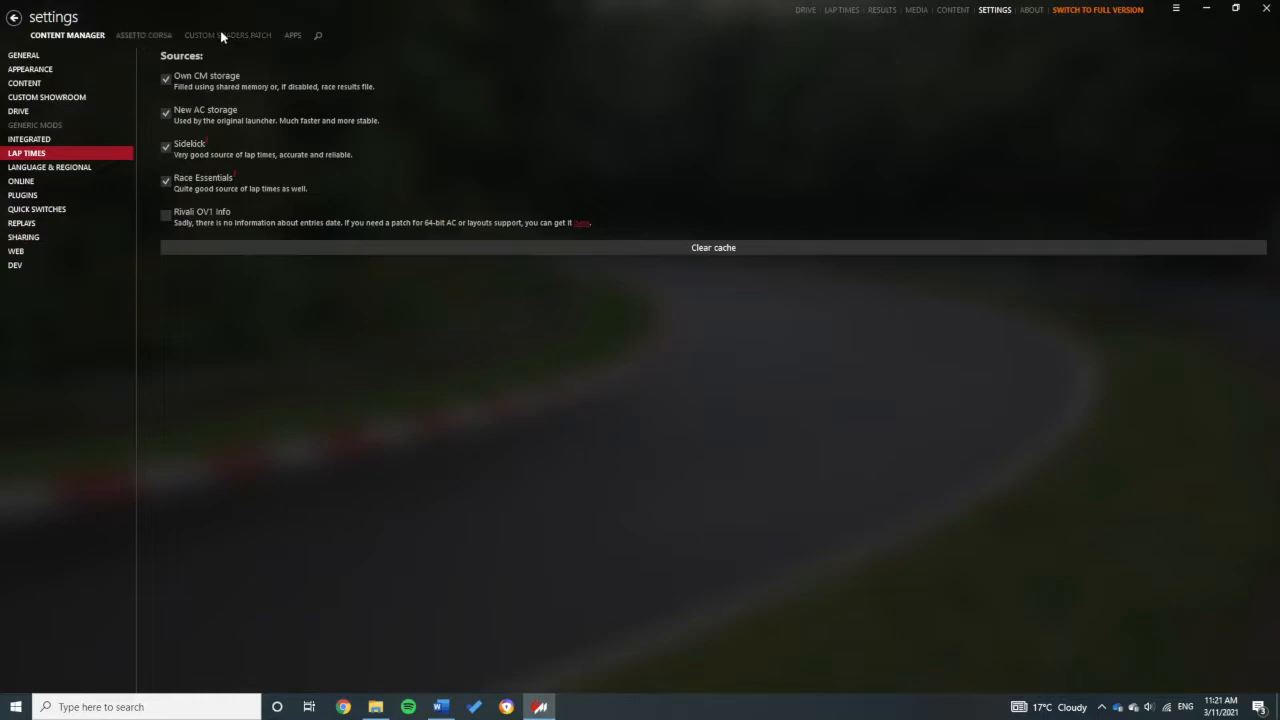
click(152, 32)
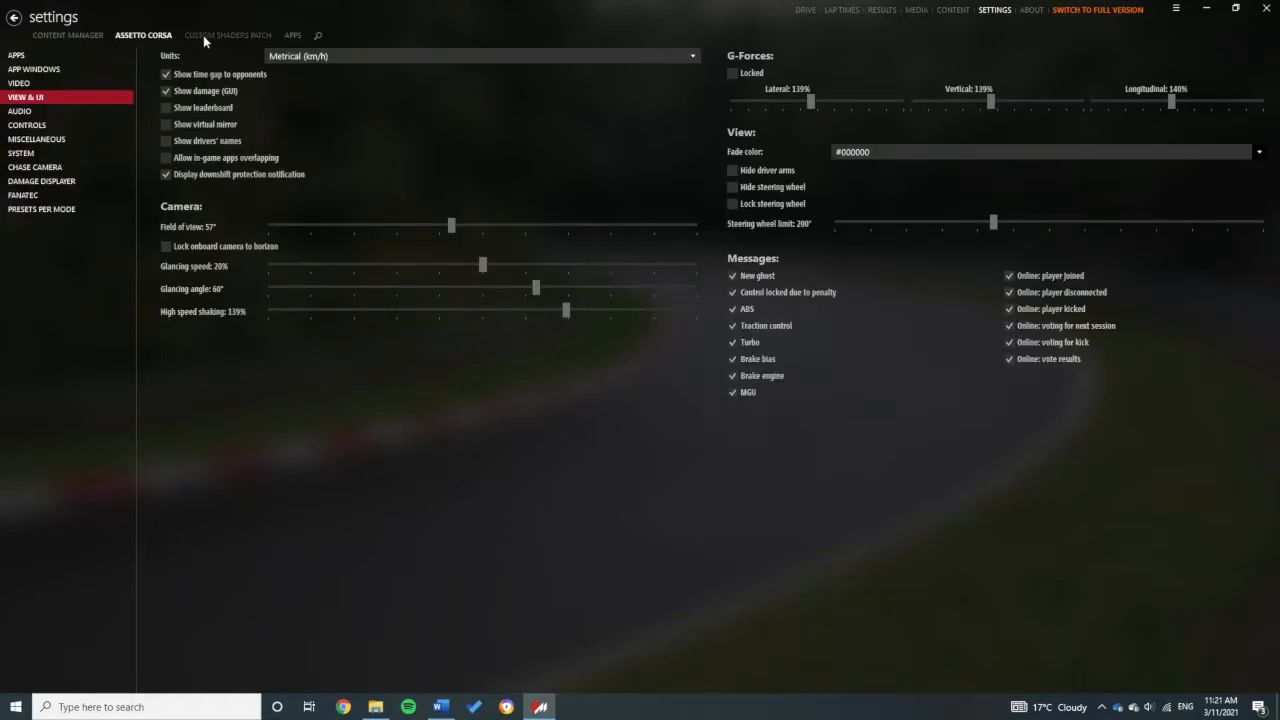
click(30, 125)
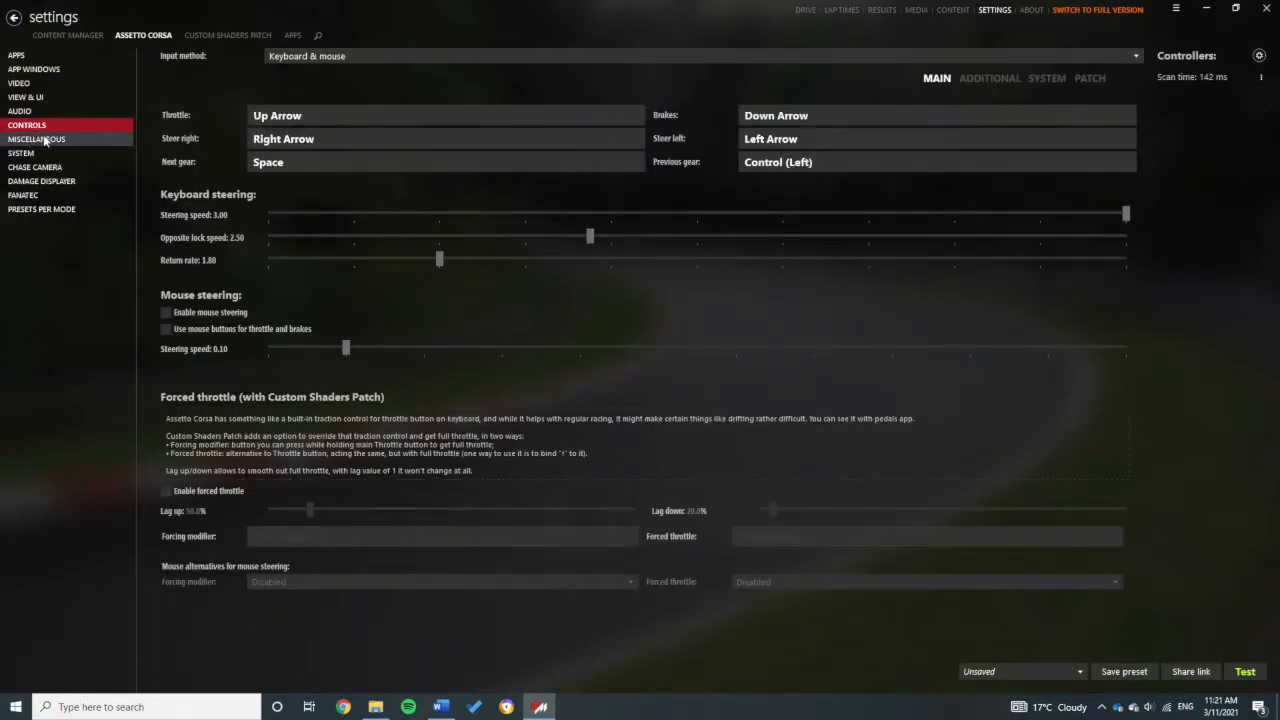
click(219, 35)
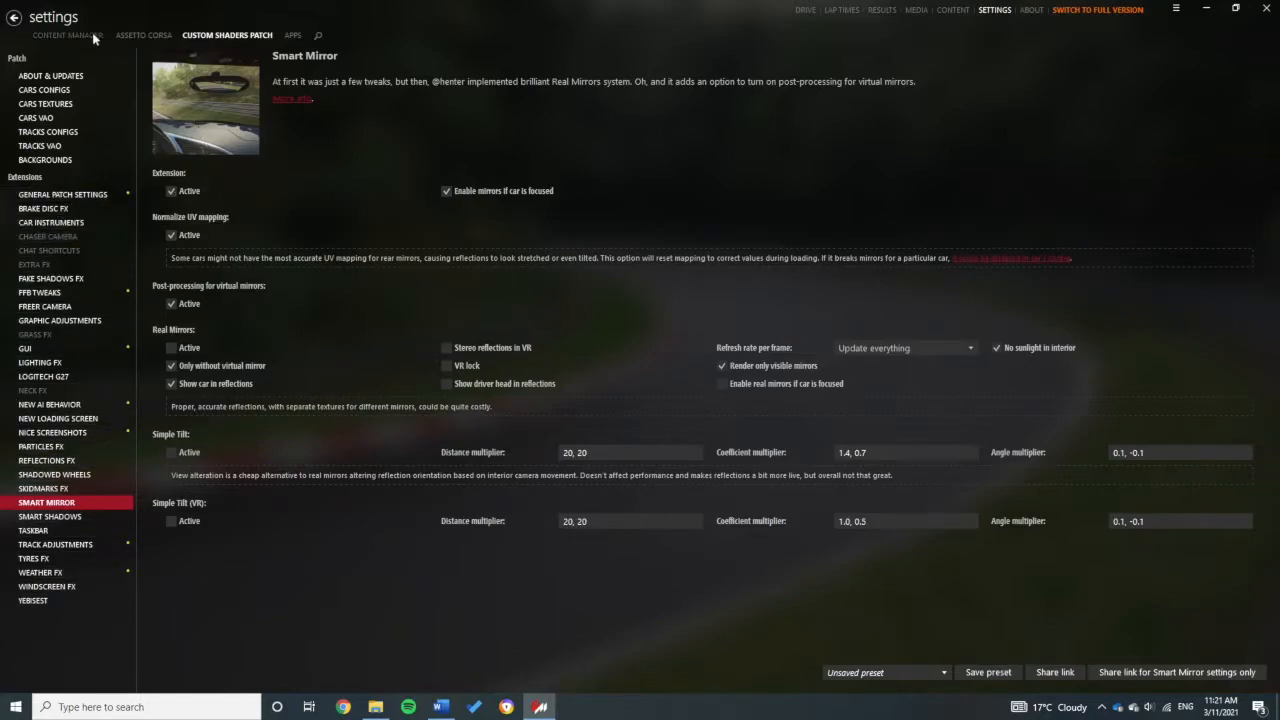
click(140, 36)
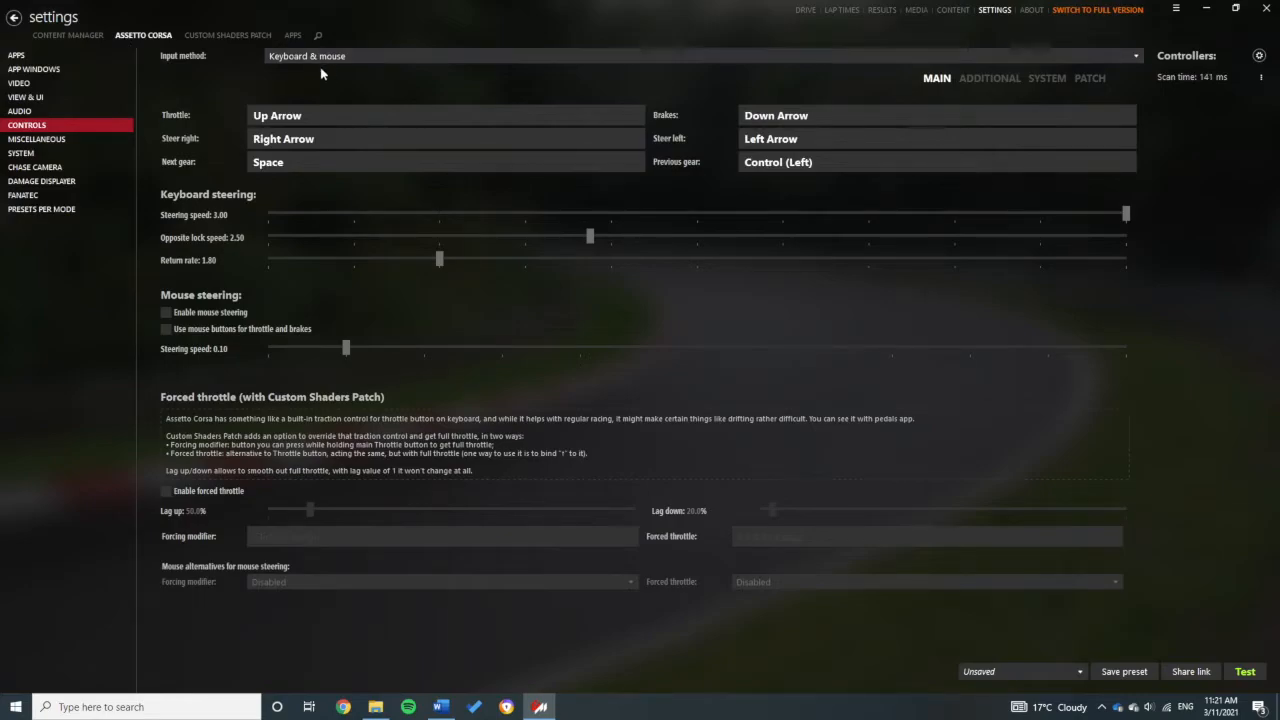
click(71, 36)
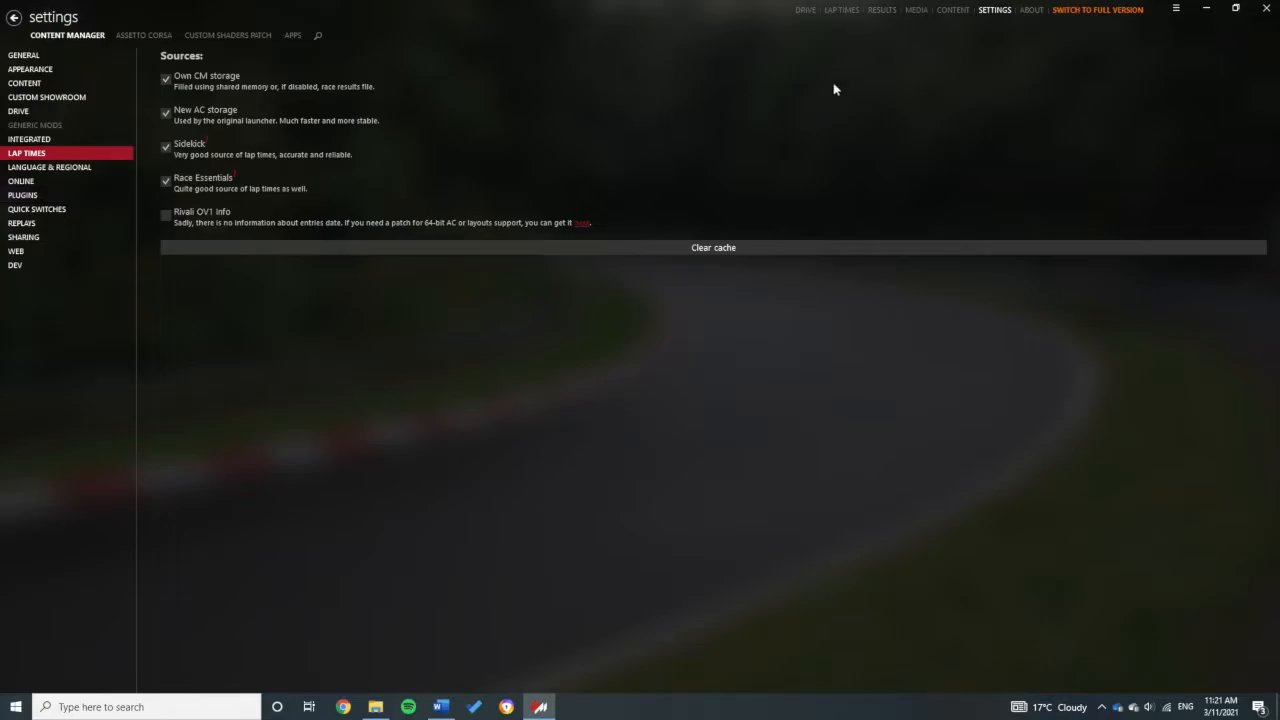
Step: Go to CONTENT and scroll the car list back to the UCM 2016 FSAE
click(952, 10)
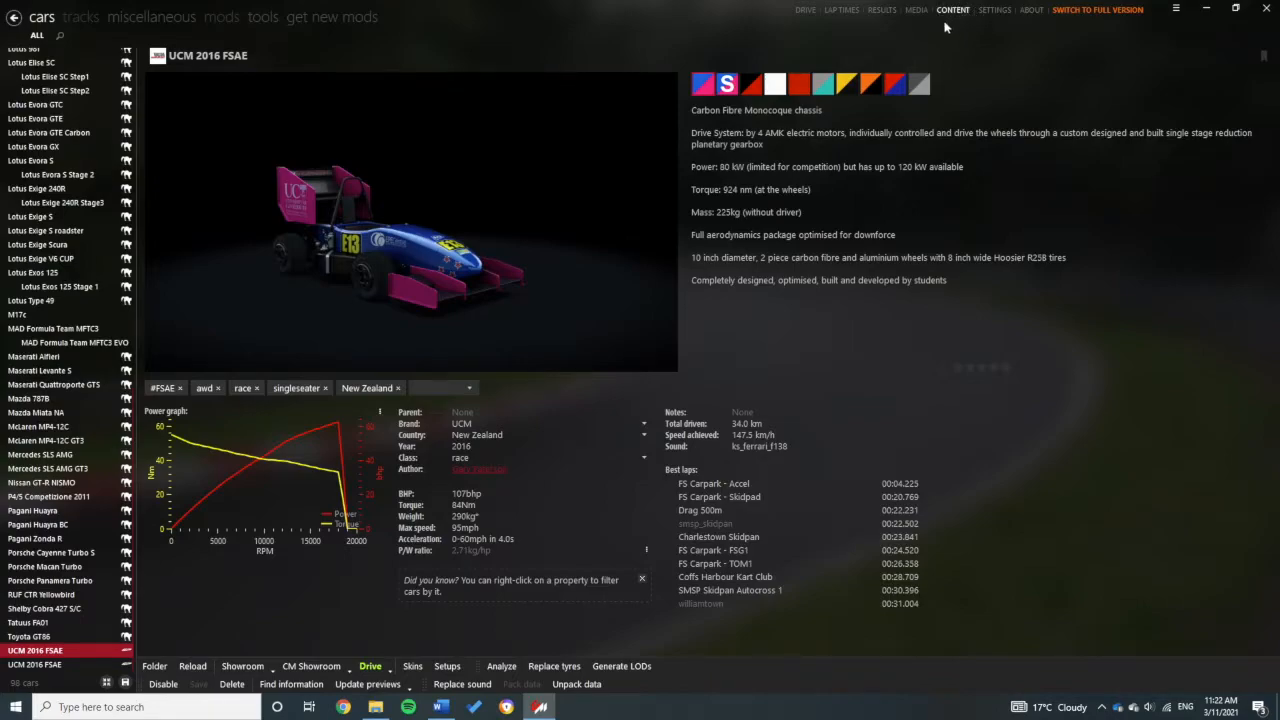
scroll(86, 123, up, 5)
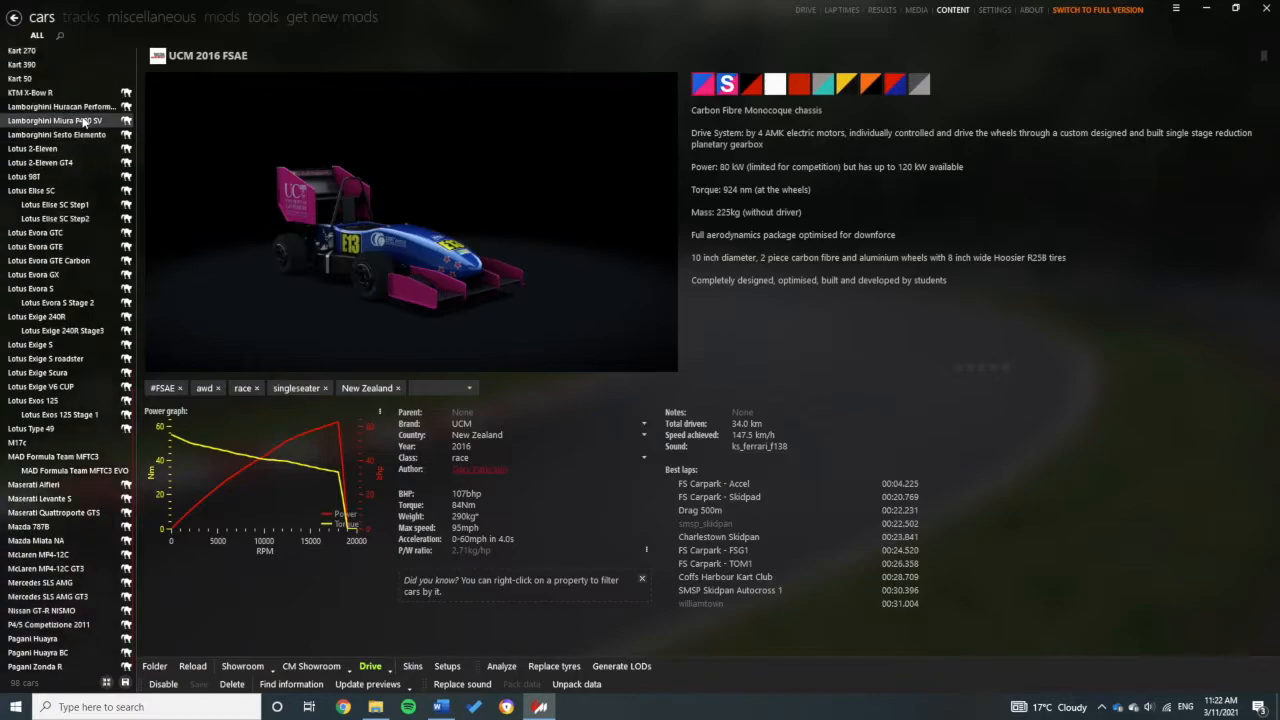
scroll(83, 120, up, 5)
scroll(84, 121, down, 10)
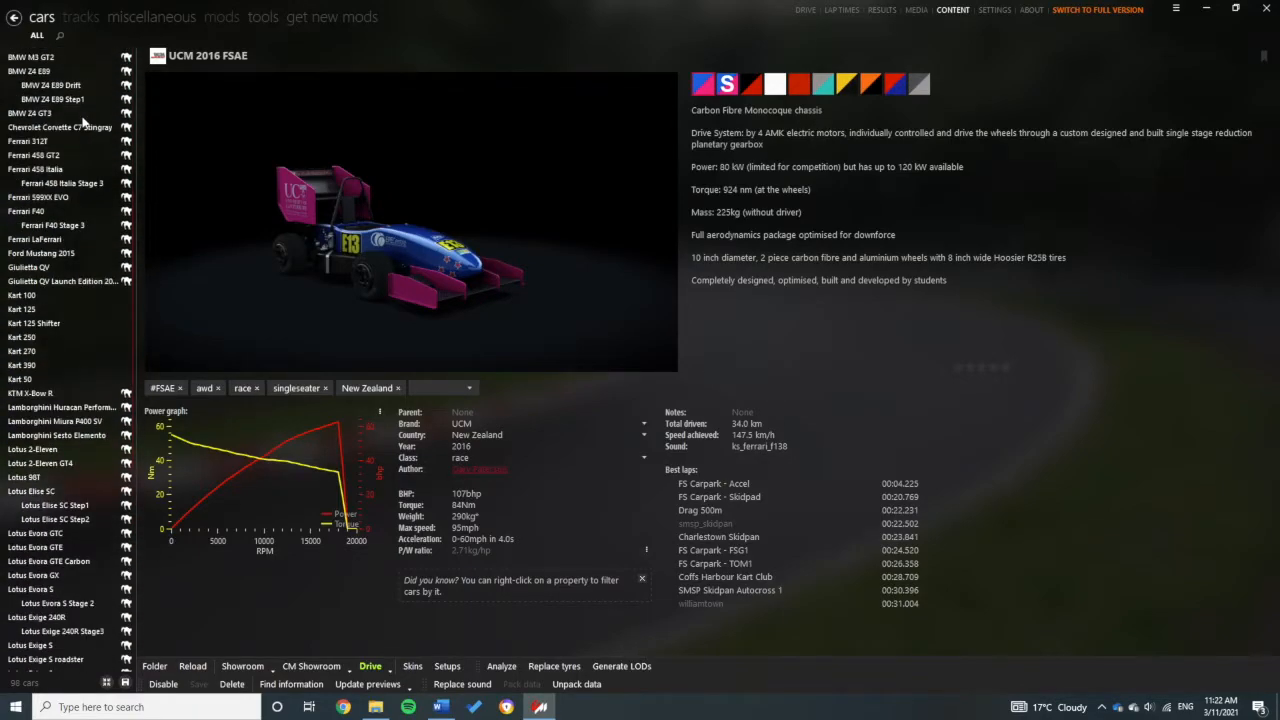
scroll(84, 121, down, 6)
mouse_move(228, 485)
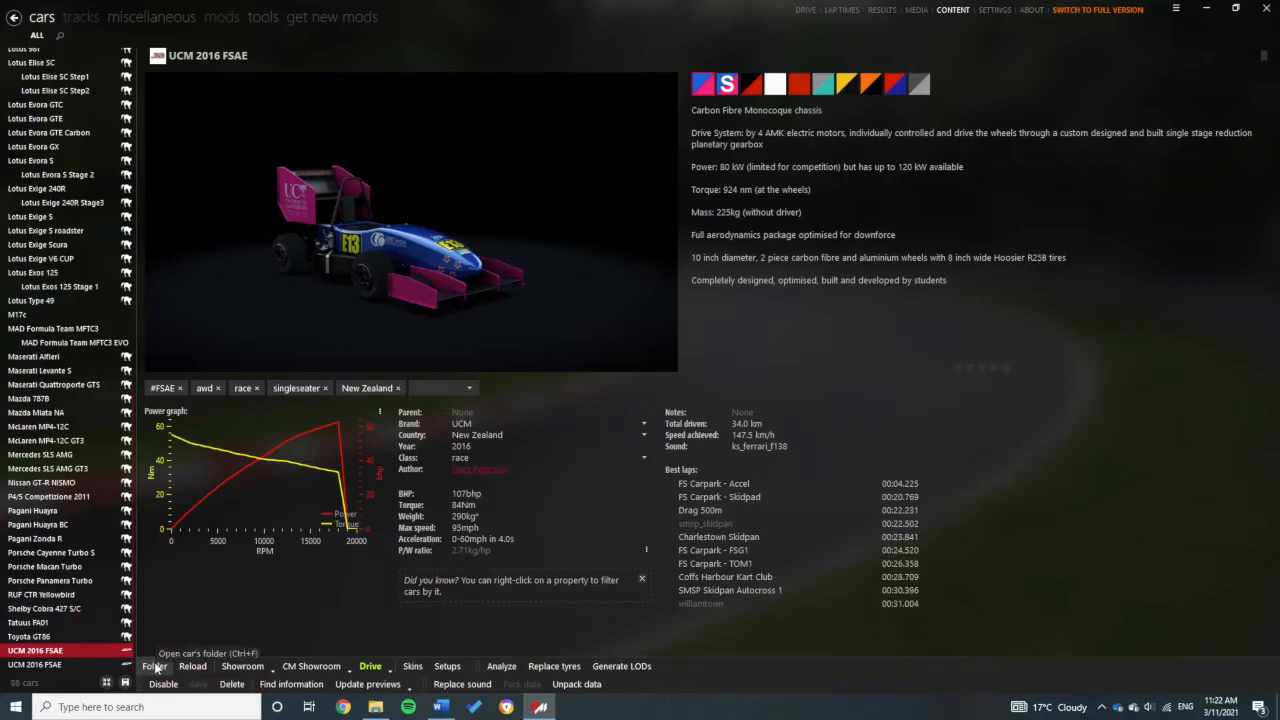
click(155, 667)
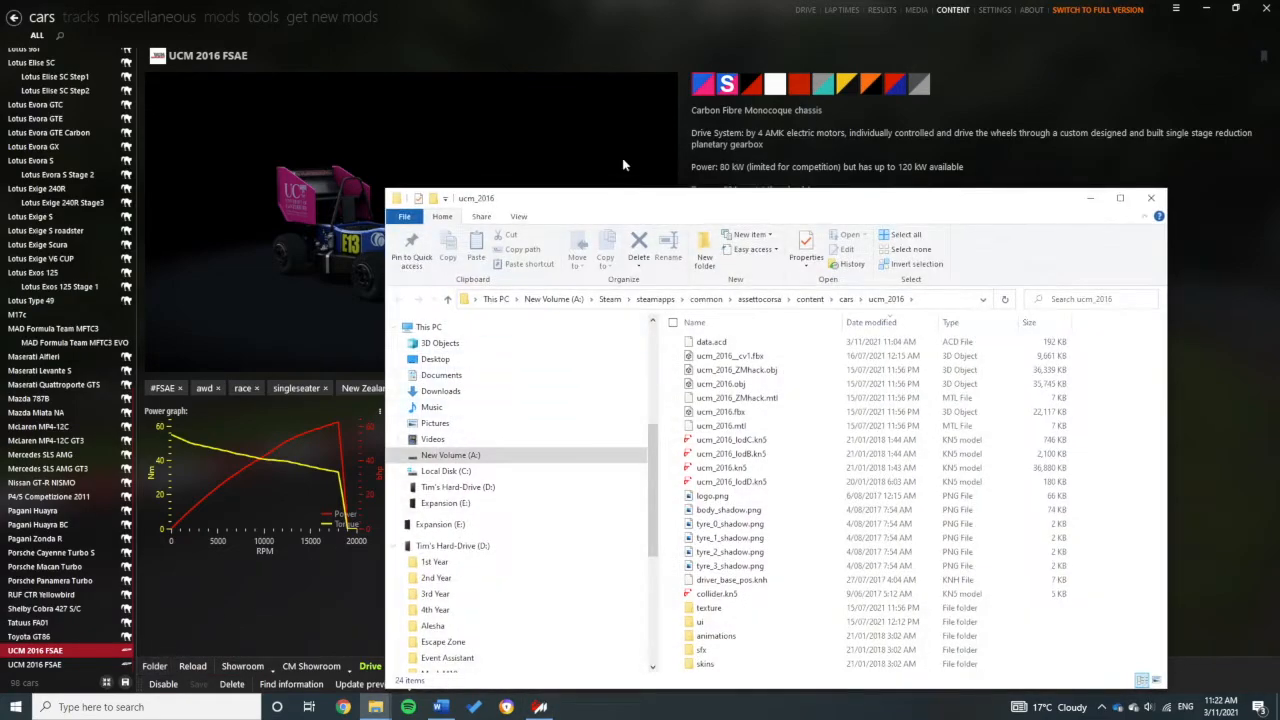
drag(650, 206, 575, 132)
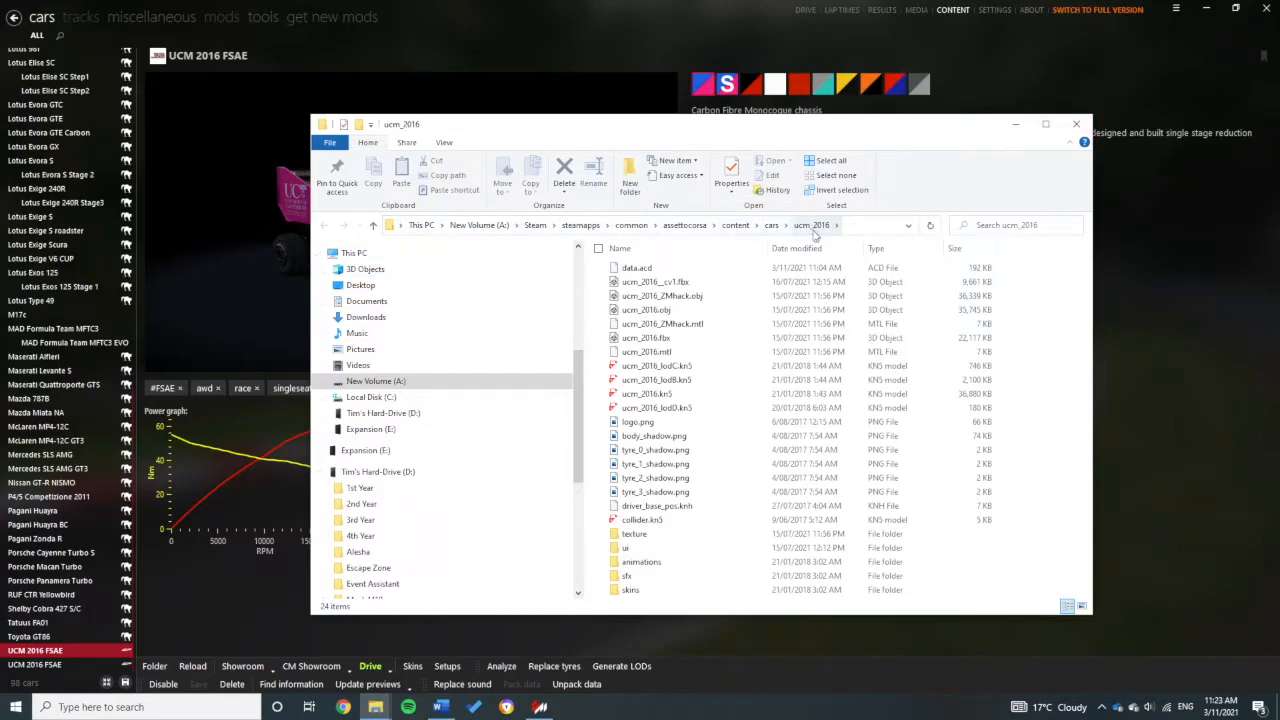
click(1076, 124)
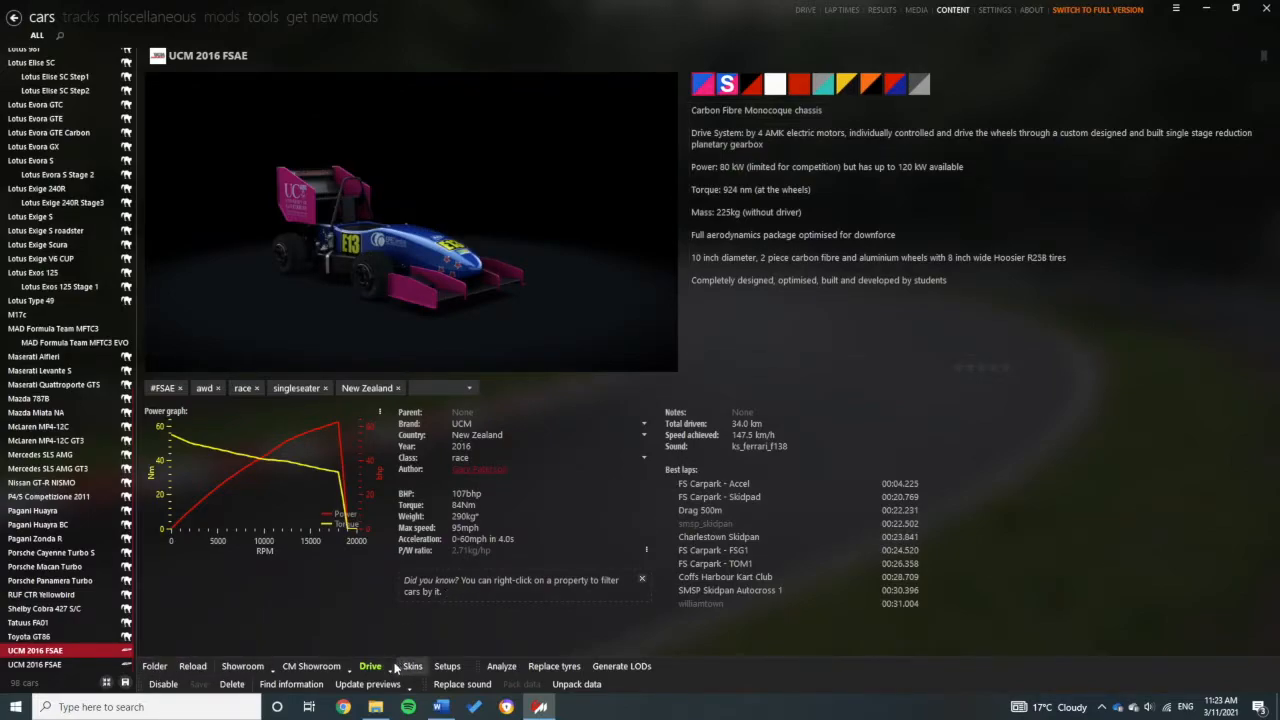
click(447, 666)
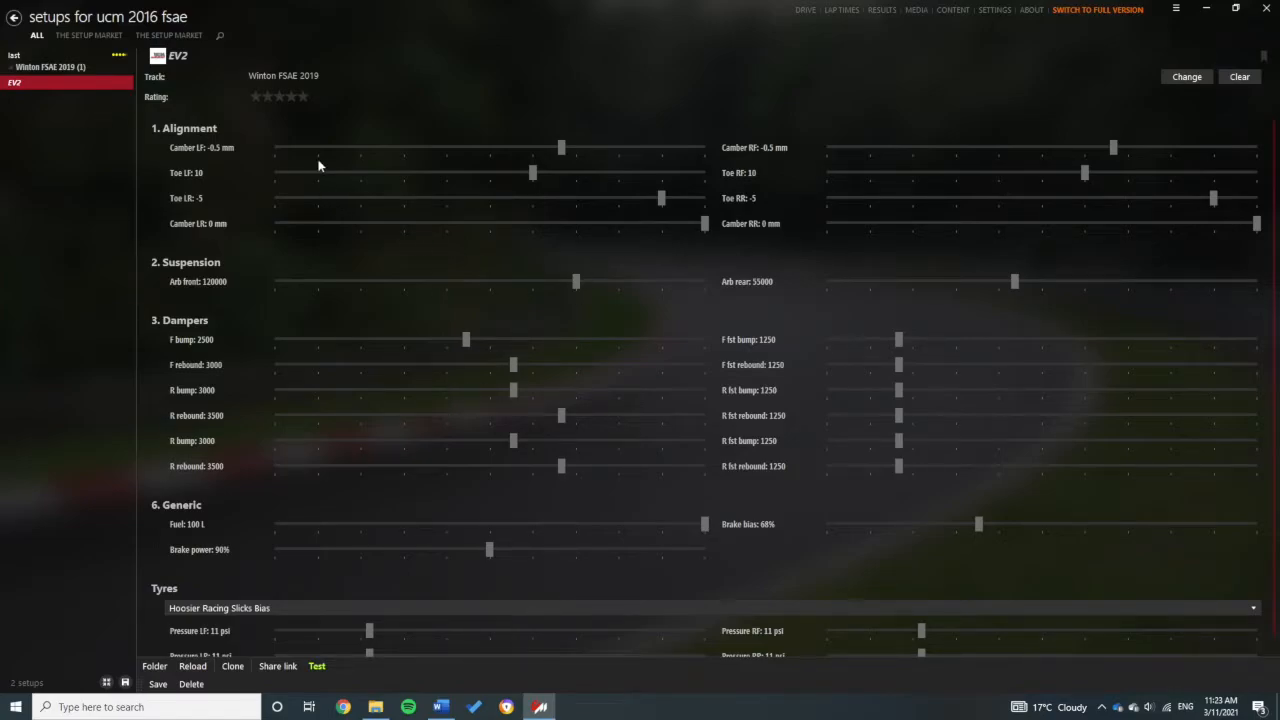
scroll(770, 141, down, 1)
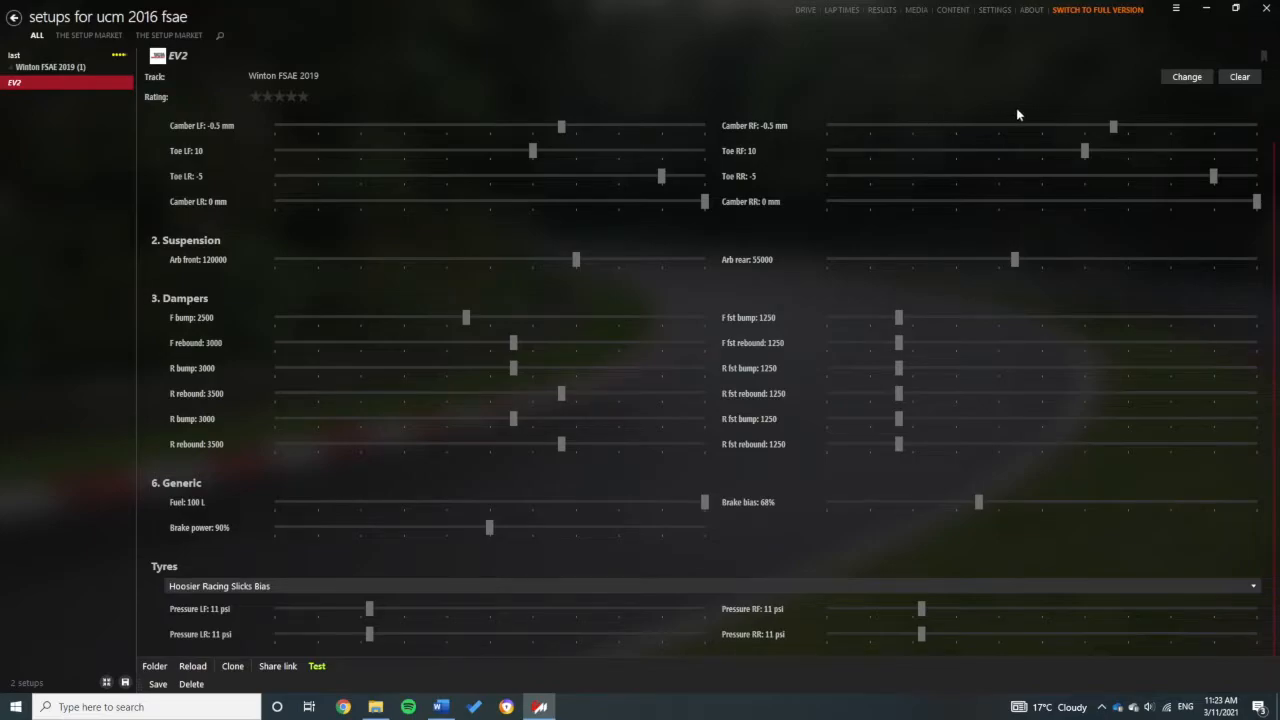
click(16, 19)
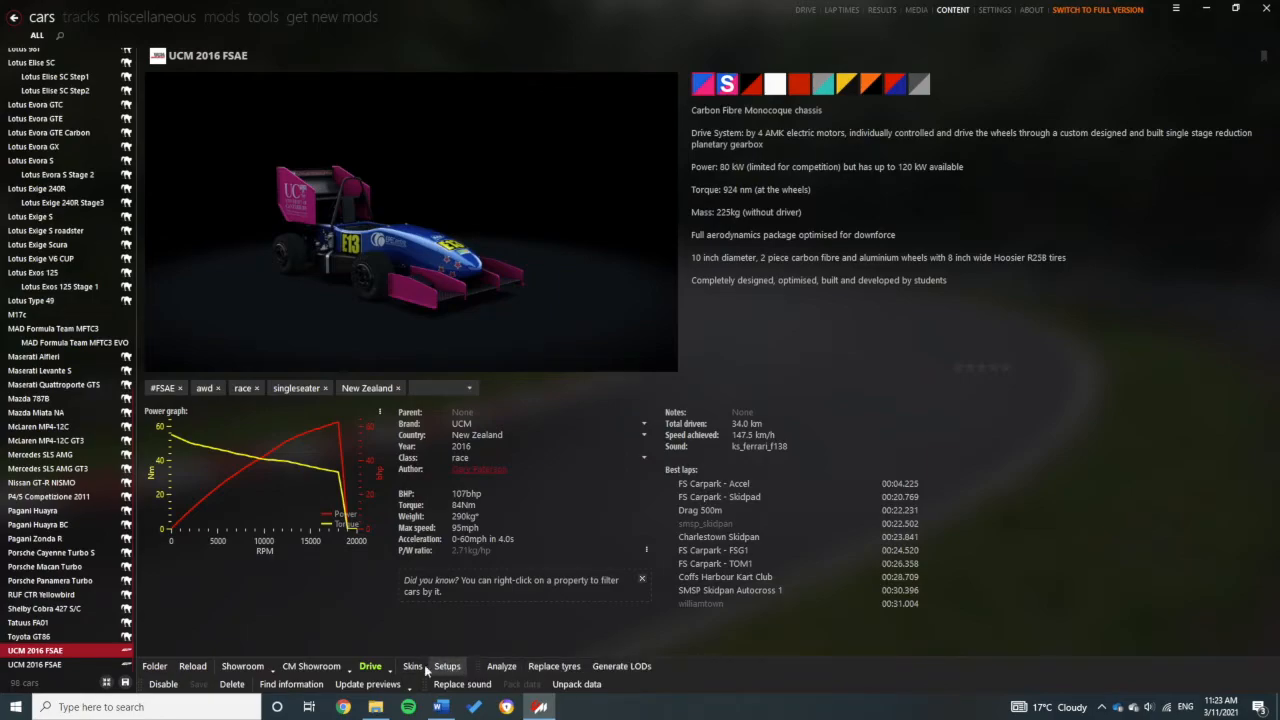
click(333, 670)
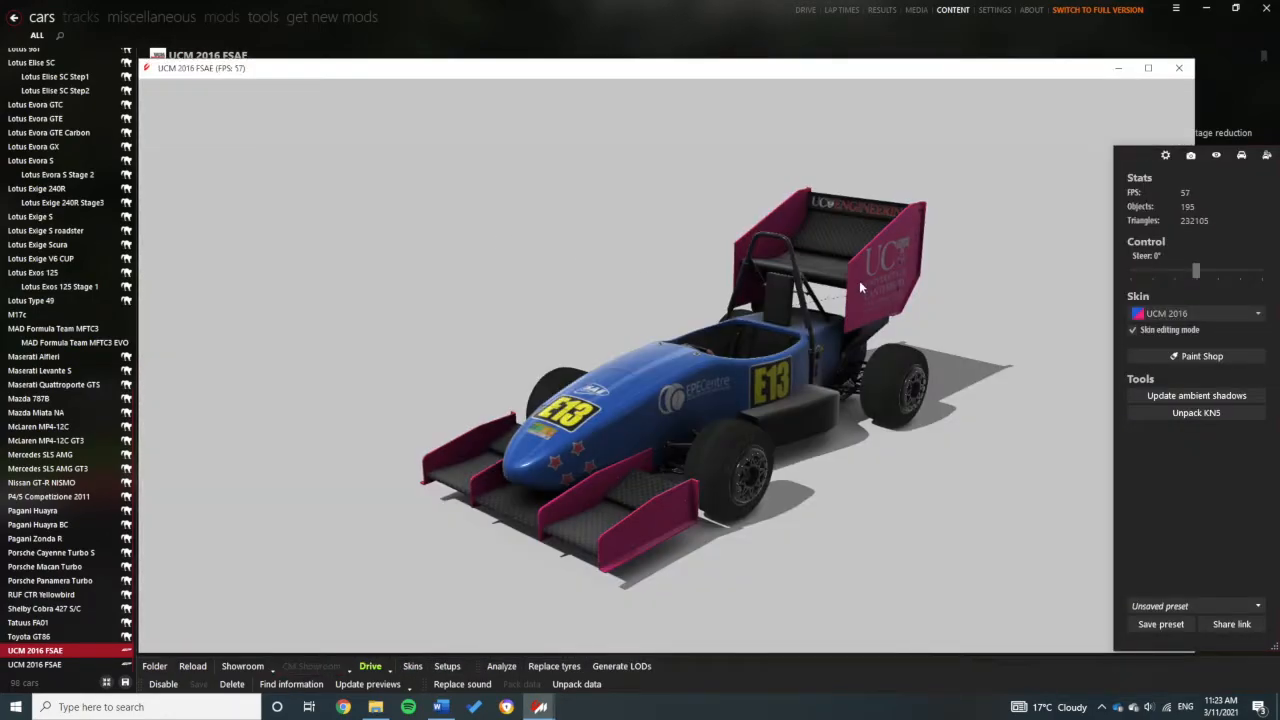
drag(860, 287, 534, 263)
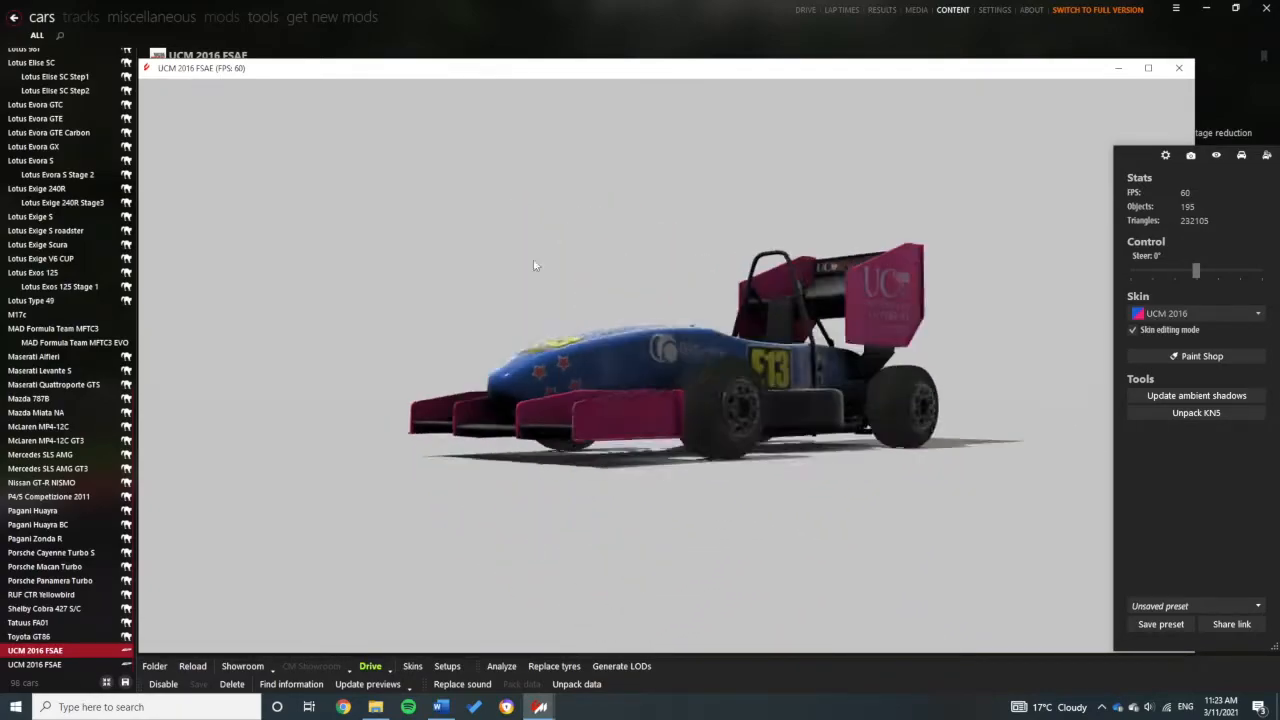
click(1178, 68)
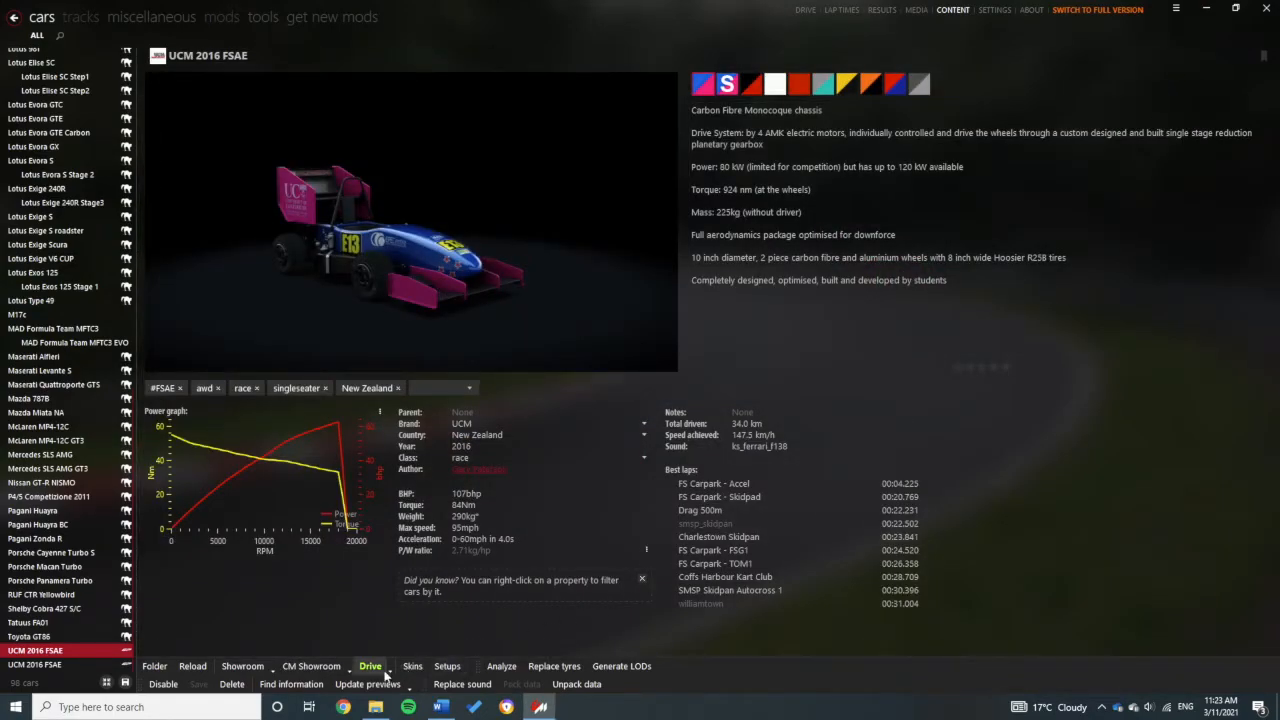
Step: Unpack the car data, try opening data.acd, then close that ucm_2016 folder window
click(578, 684)
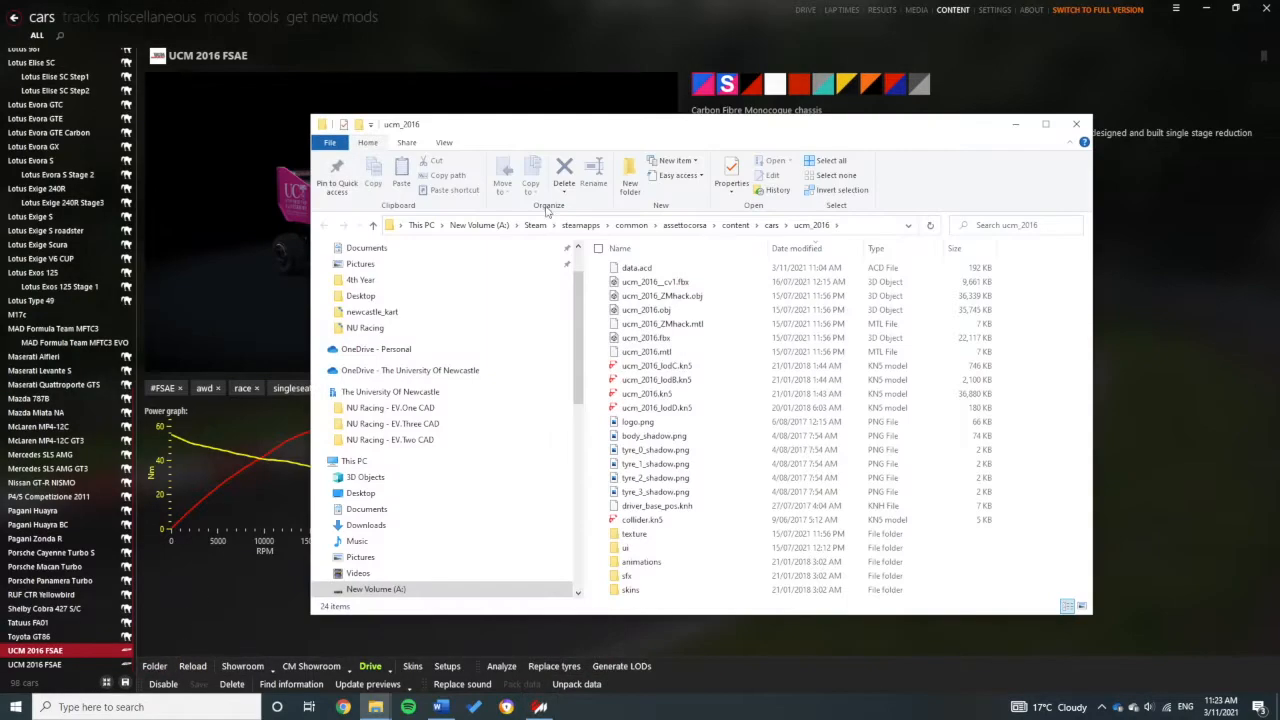
drag(588, 128, 715, 88)
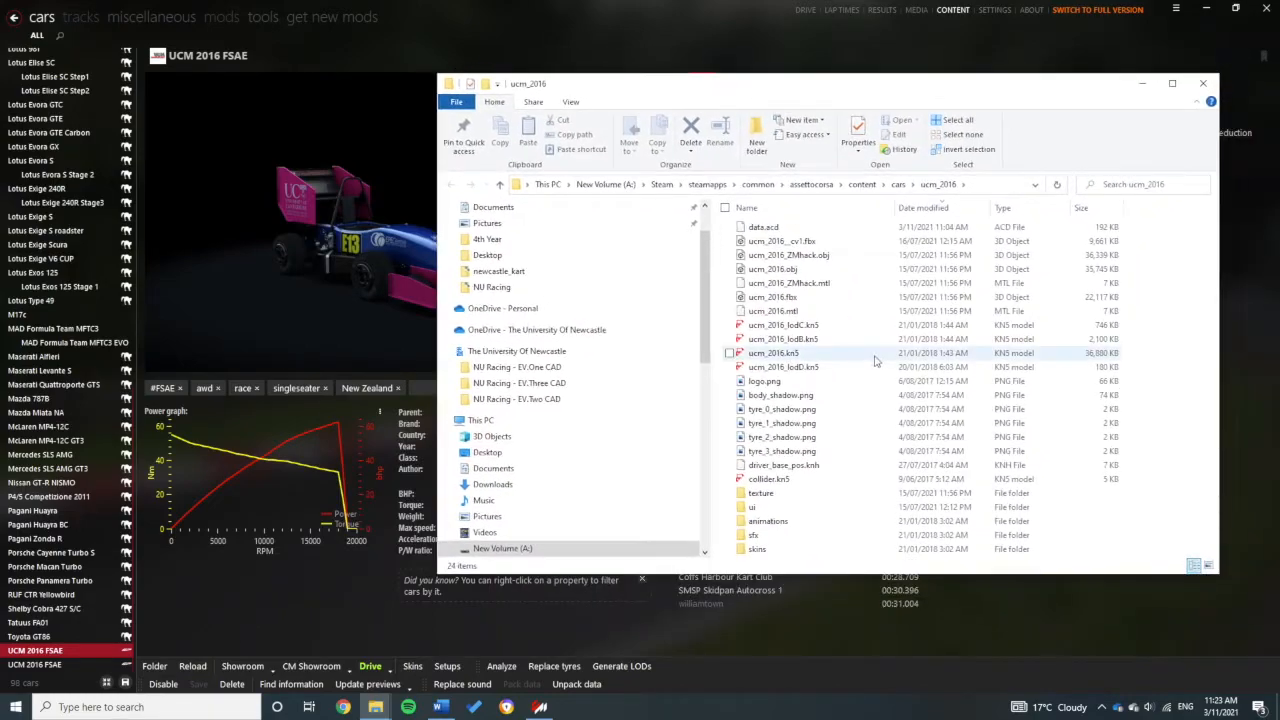
click(802, 229)
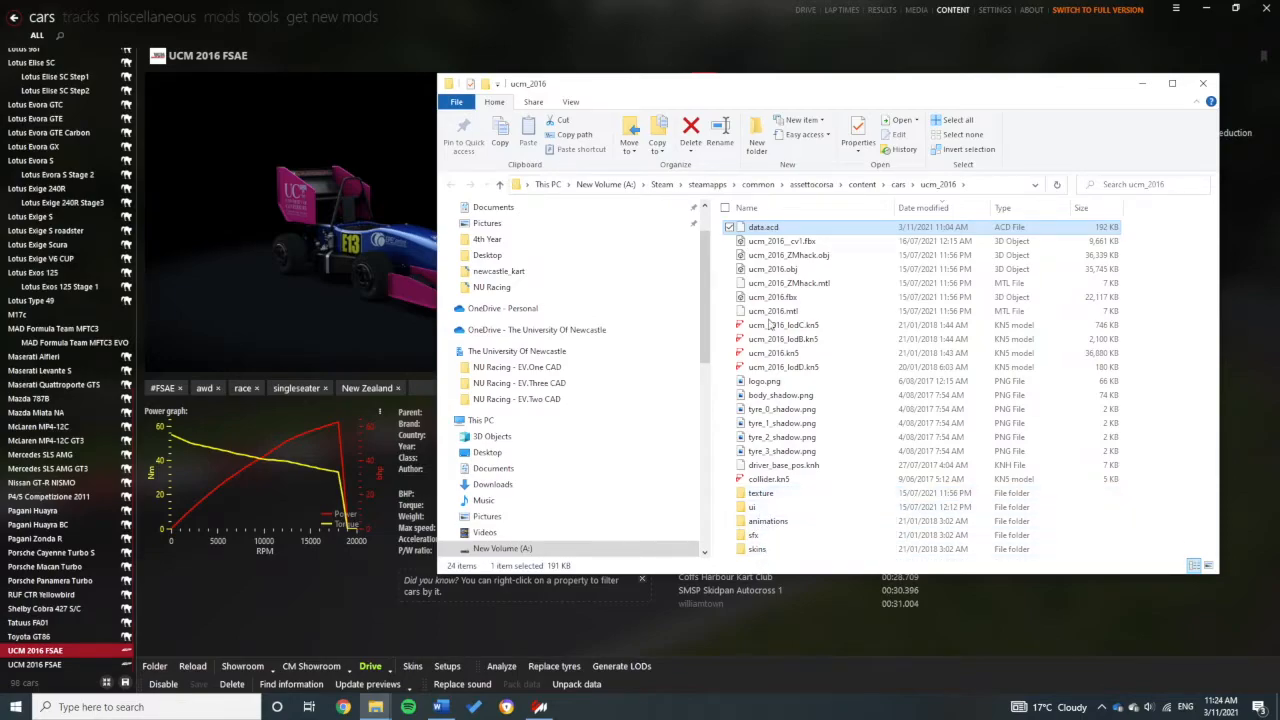
double_click(767, 228)
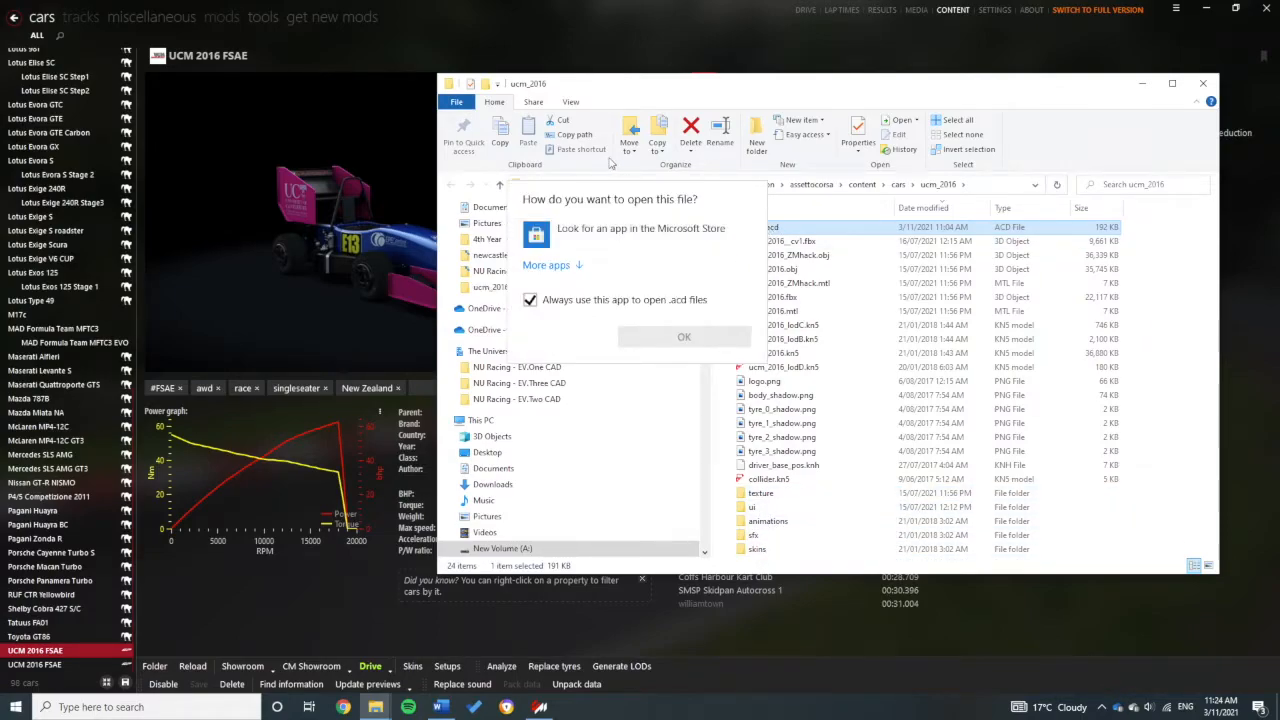
key(Escape)
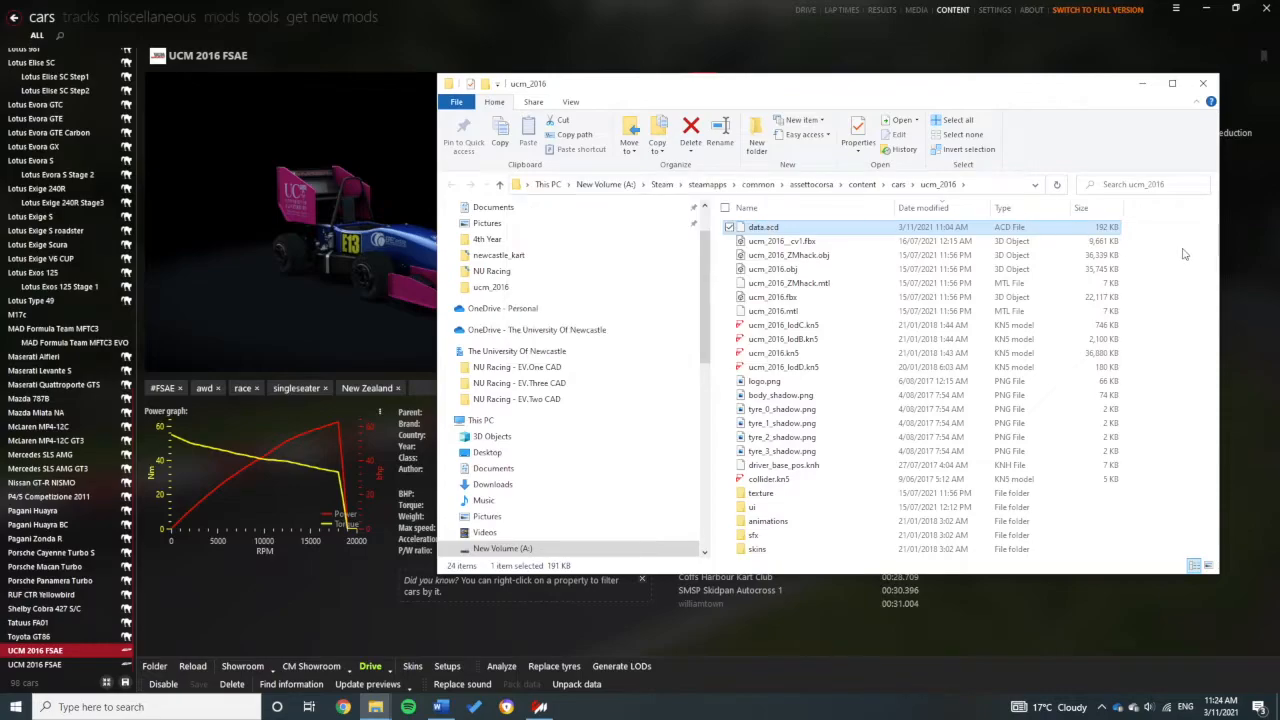
click(1204, 86)
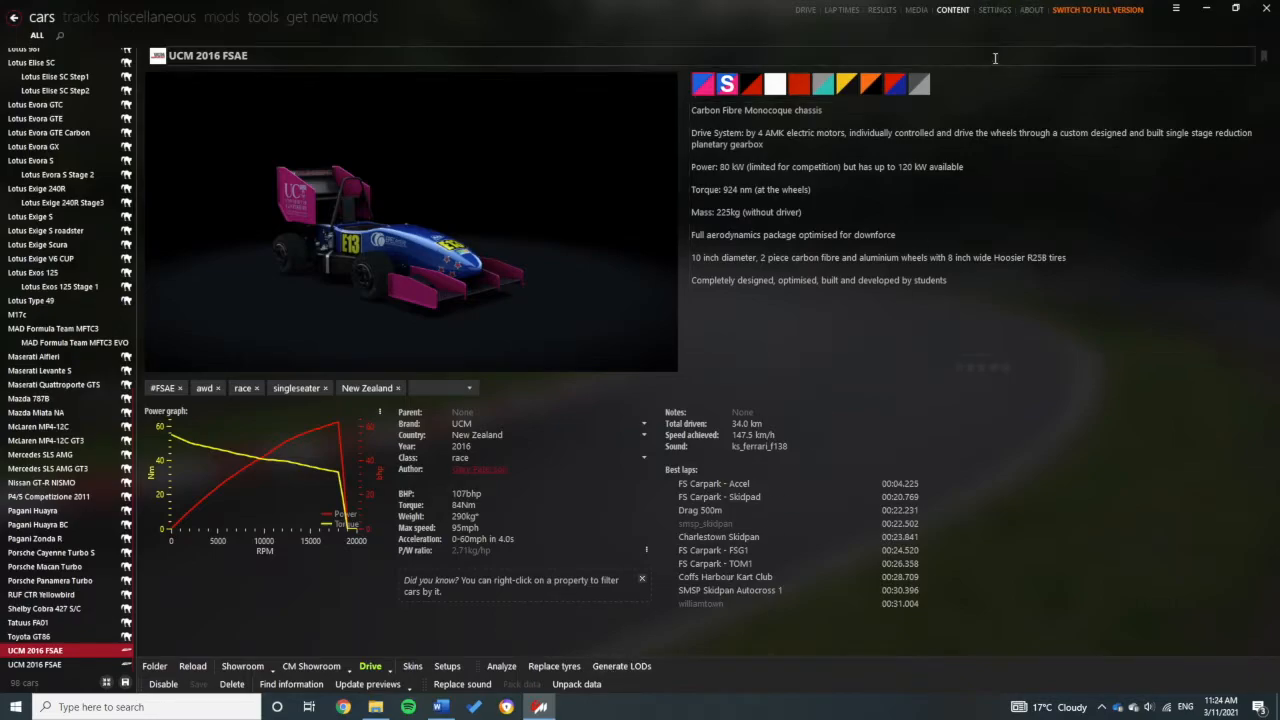
Step: Unpack the data again and open the new data folder inside ucm_2016
click(577, 686)
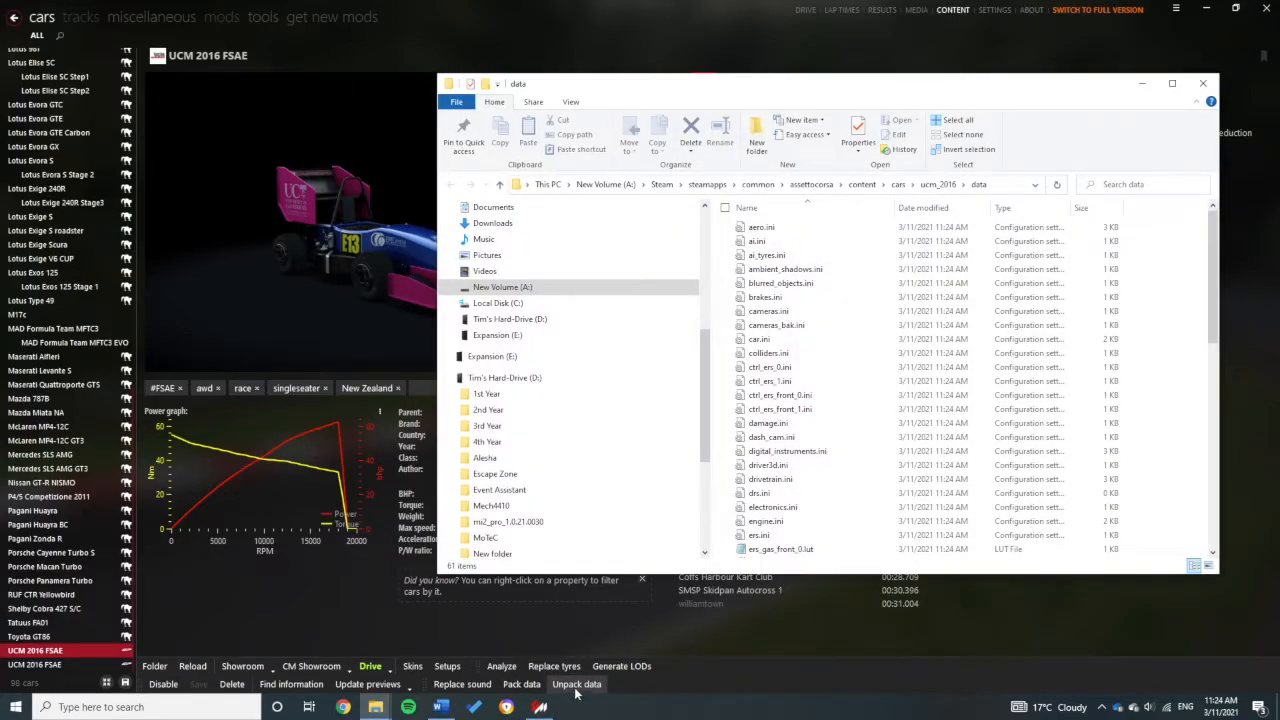
click(950, 188)
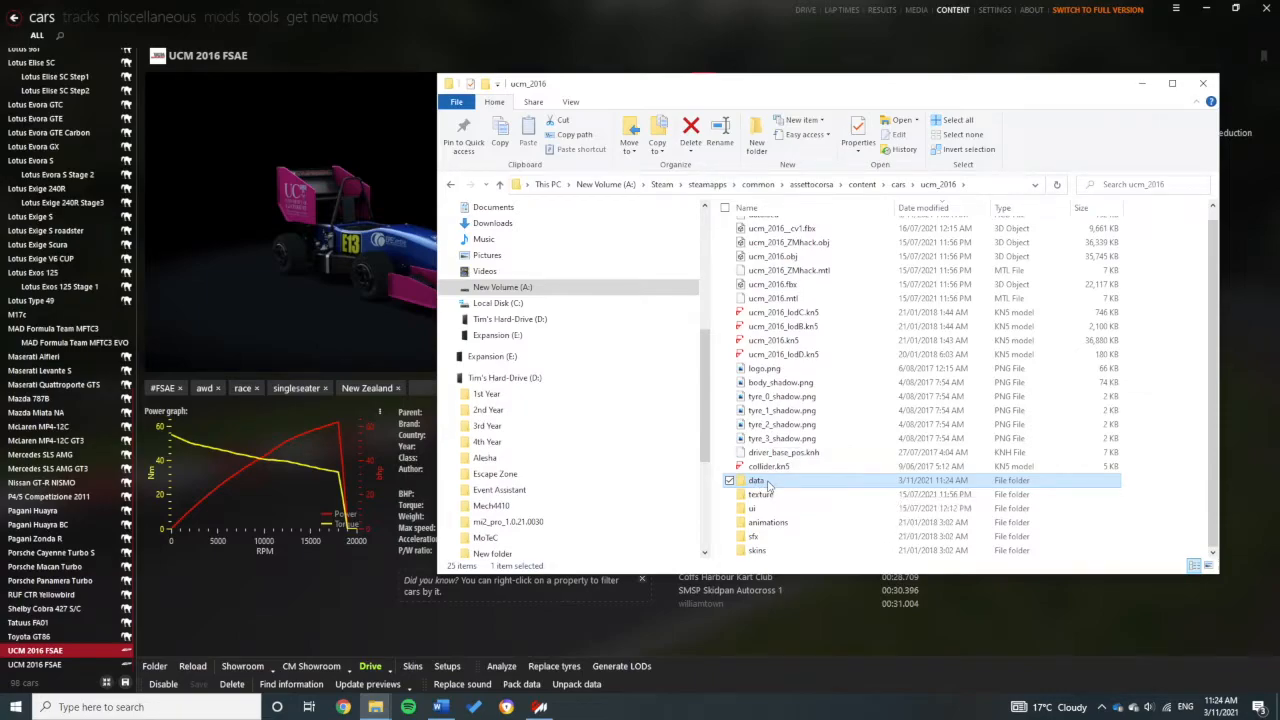
double_click(803, 482)
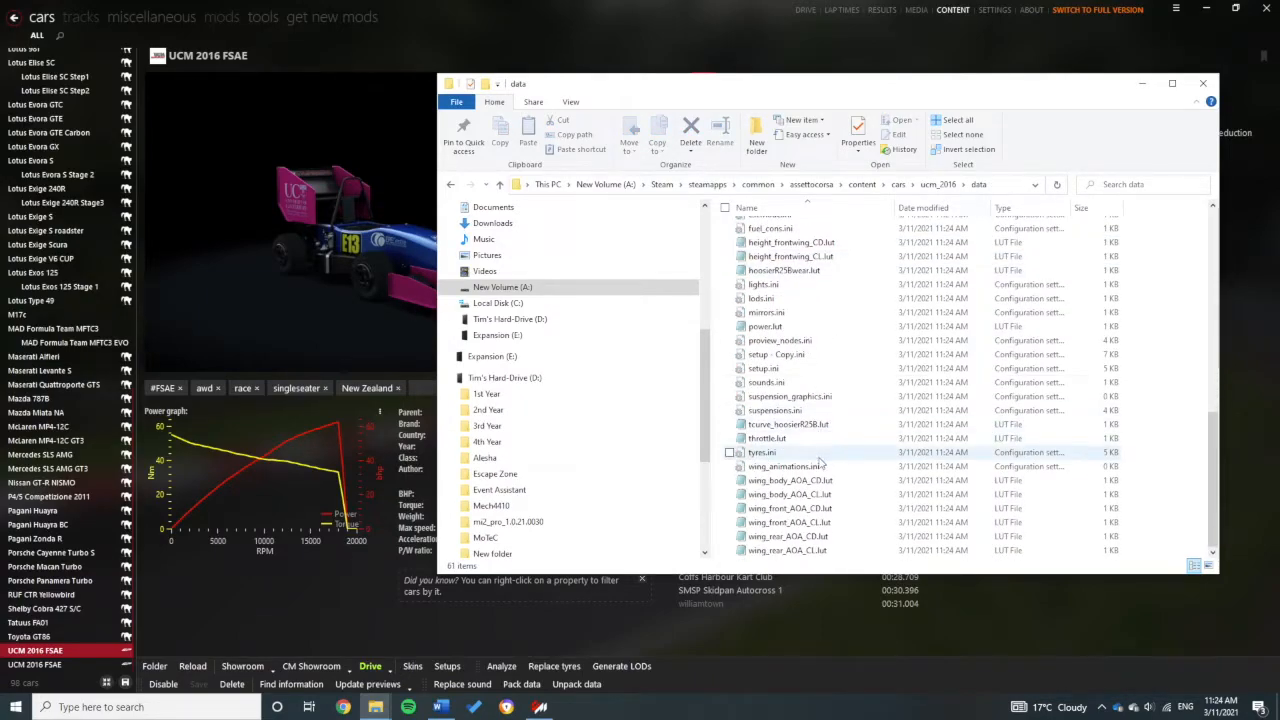
scroll(991, 483, up, 4)
scroll(991, 483, up, 2)
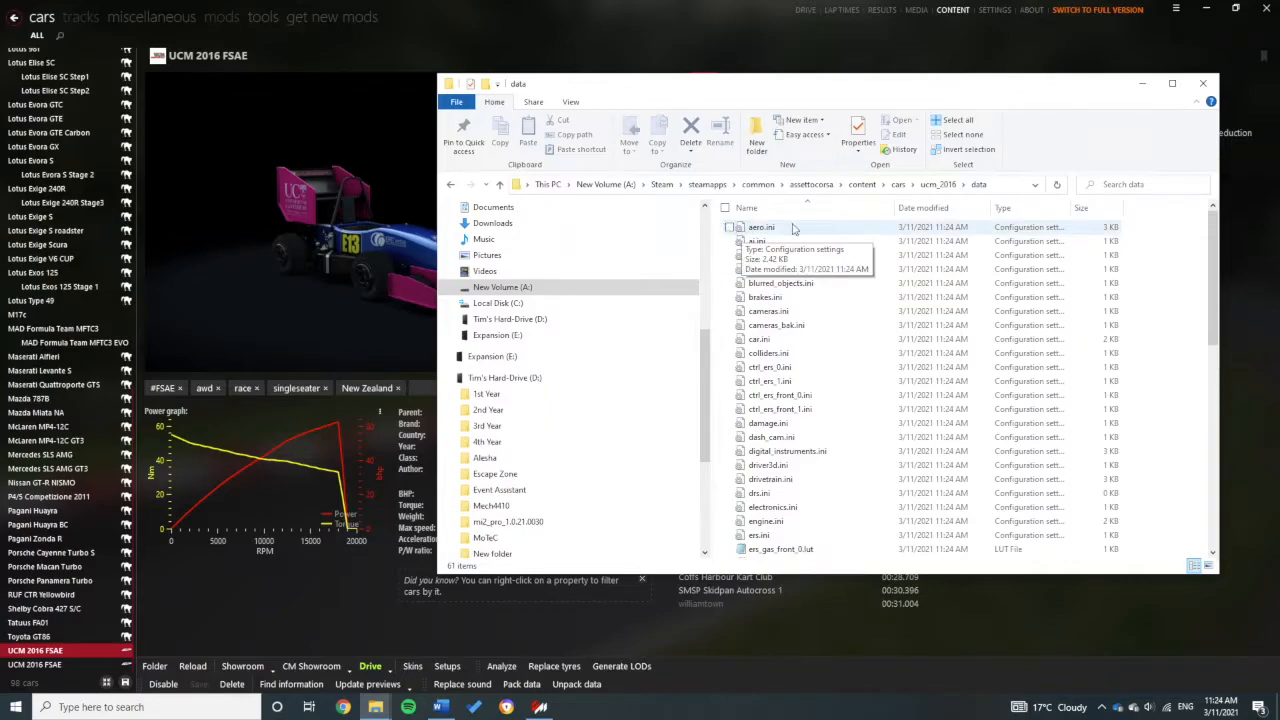
scroll(840, 472, down, 10)
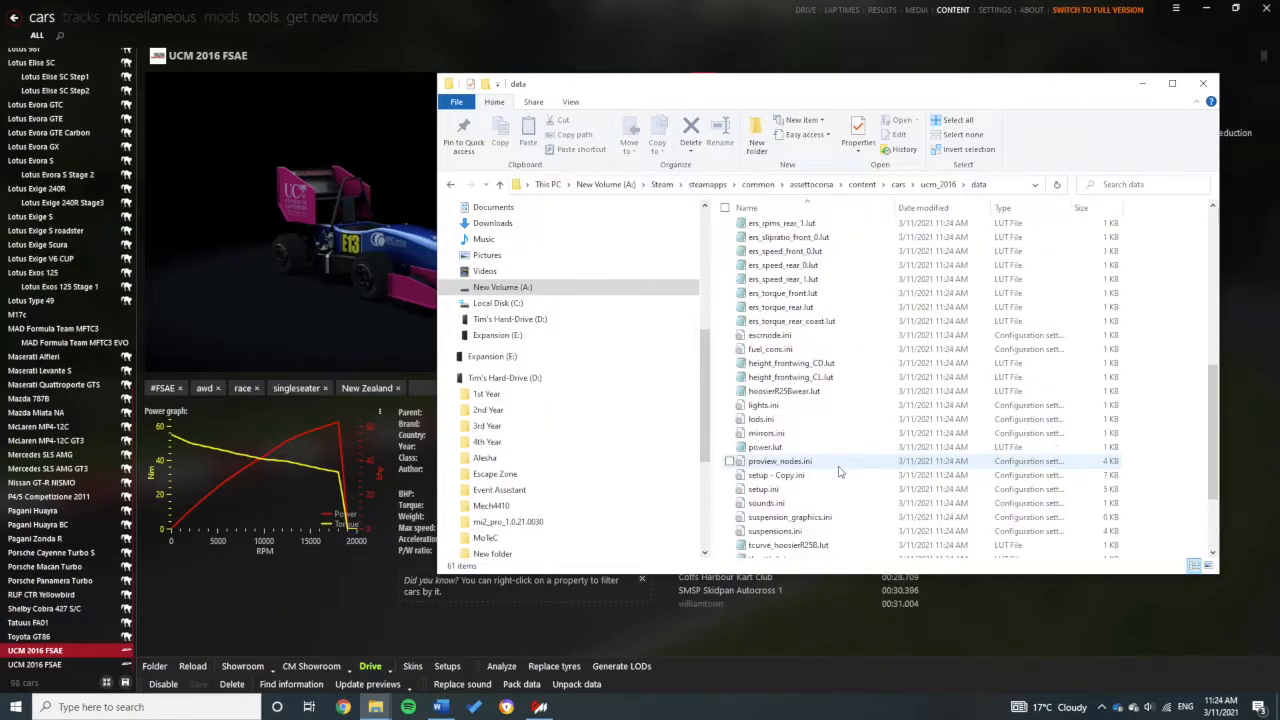
scroll(840, 472, up, 10)
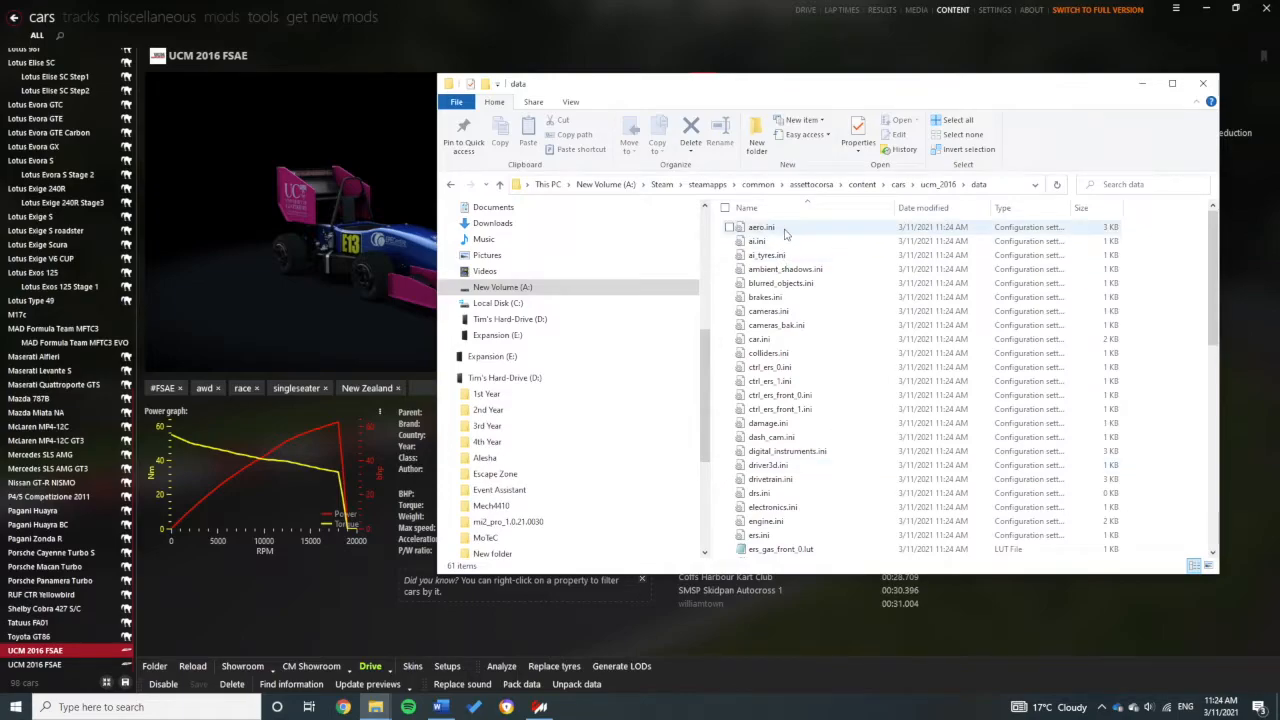
Step: Open aero.ini with Notepad and scroll through its BODY, FRONT and REAR wing sections
right_click(784, 229)
mouse_move(915, 358)
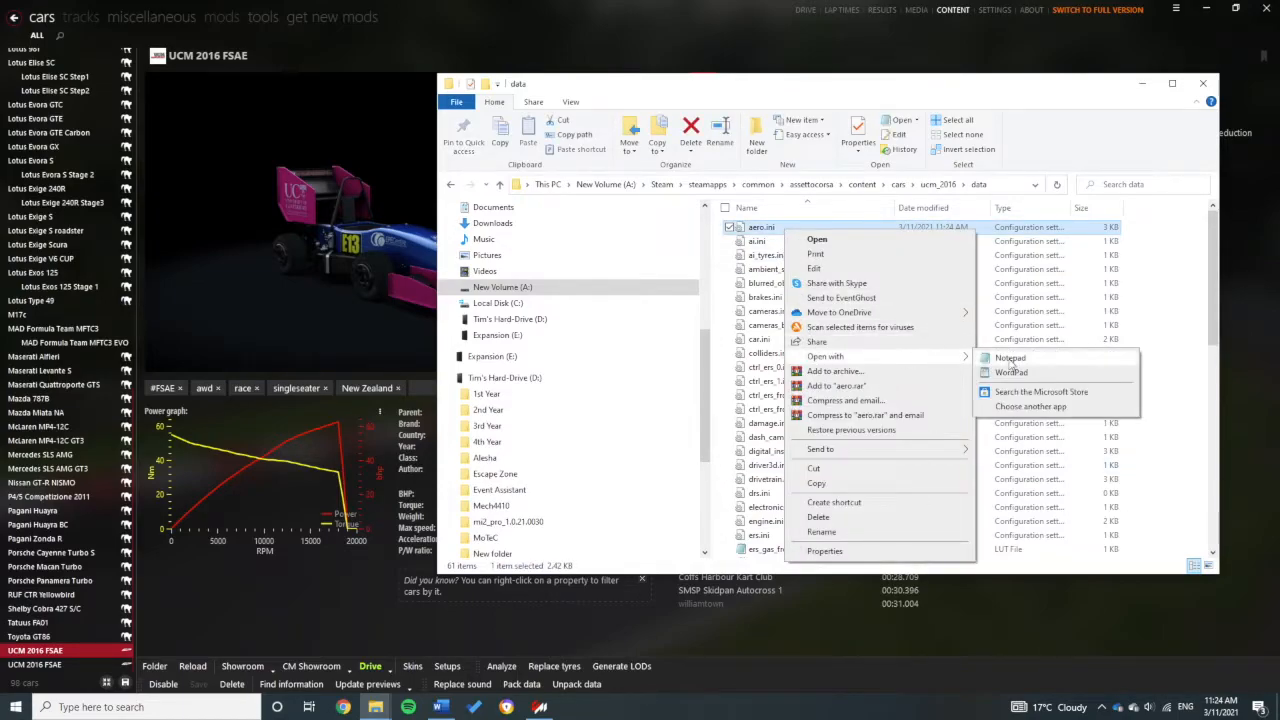
click(1010, 358)
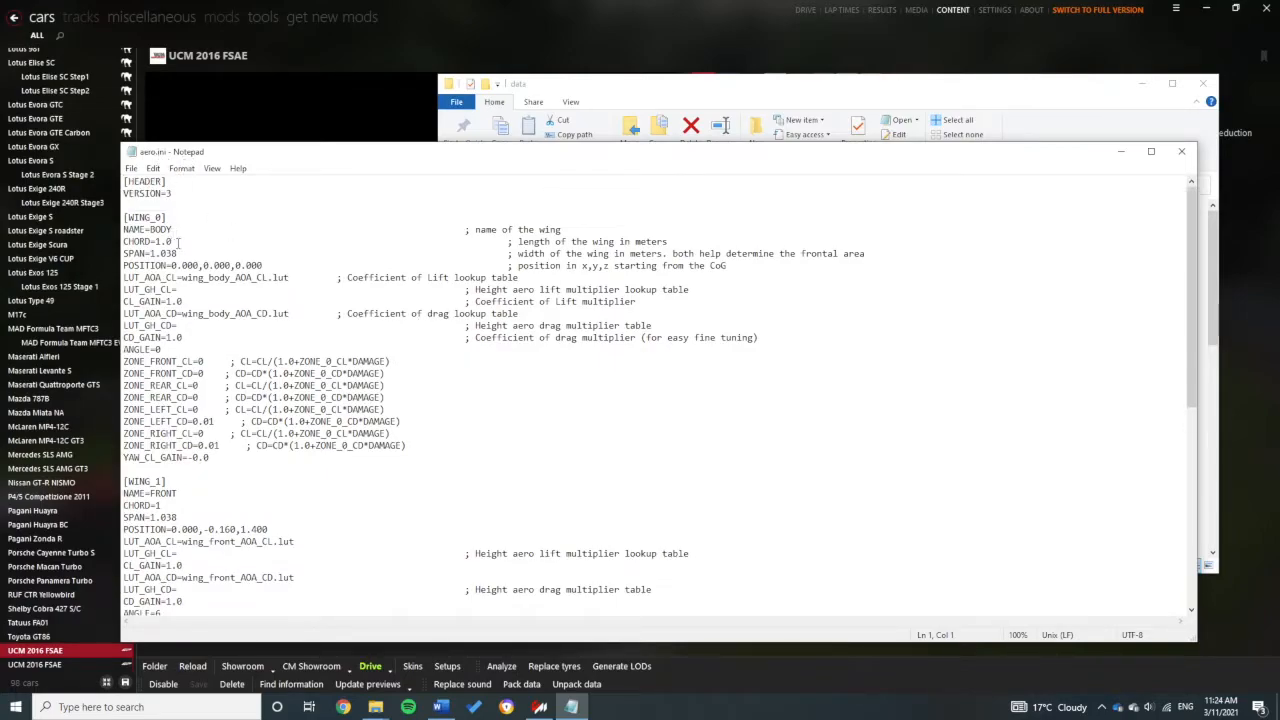
scroll(178, 241, down, 8)
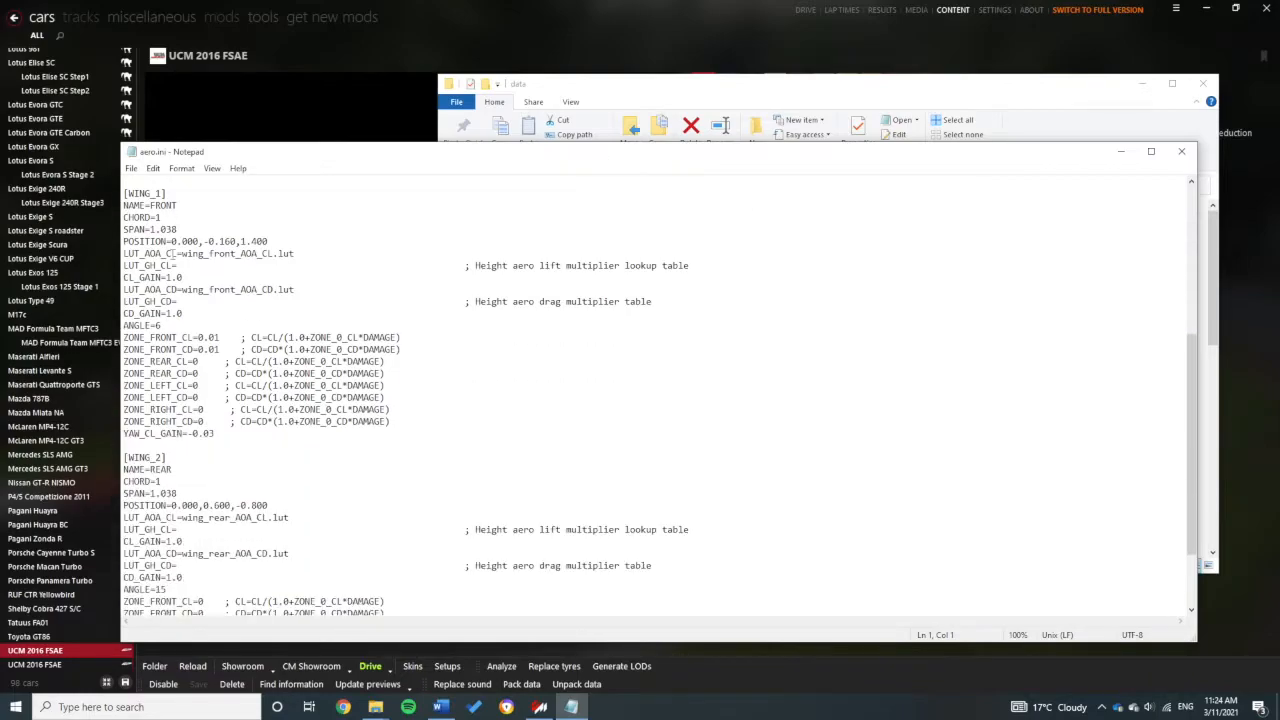
scroll(173, 254, down, 3)
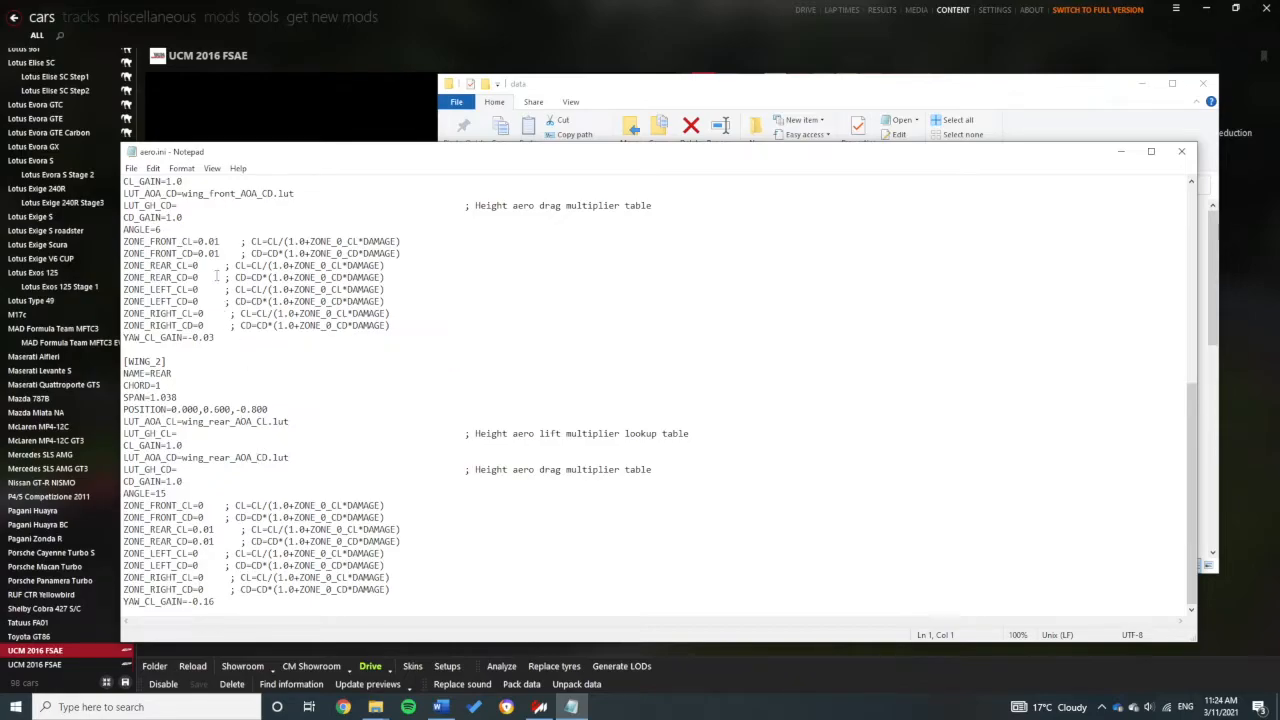
scroll(266, 238, up, 11)
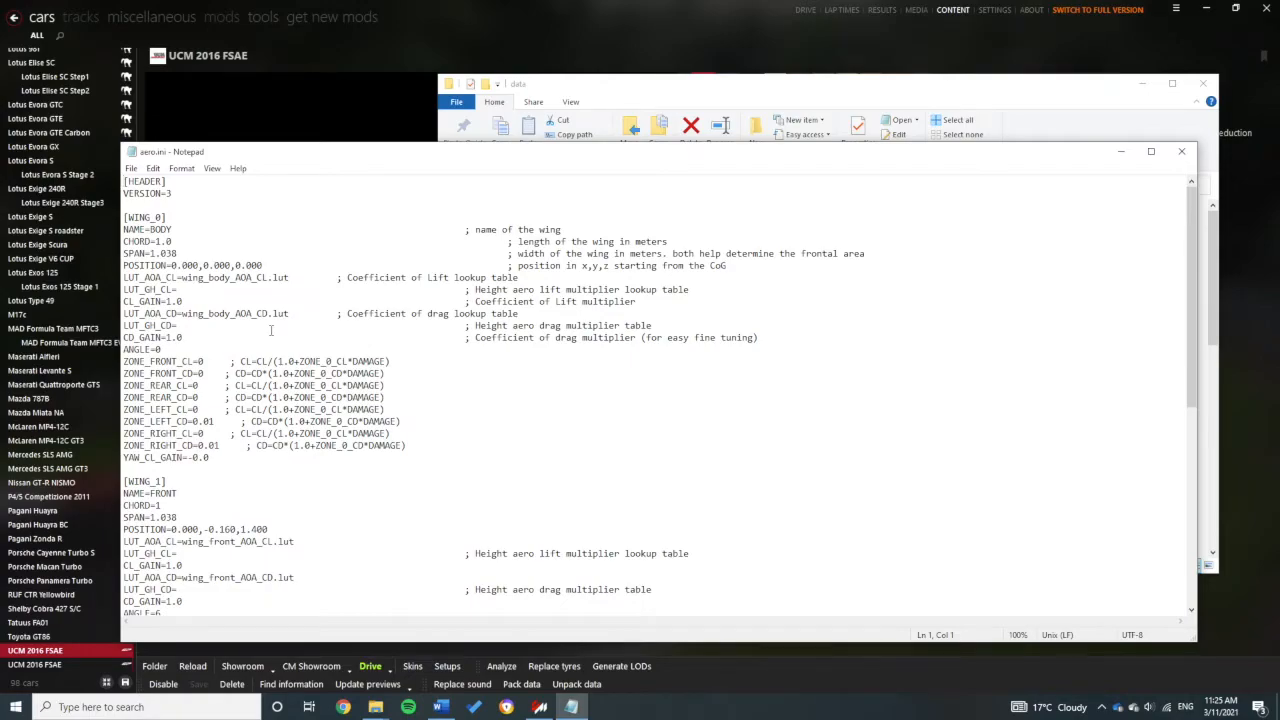
scroll(404, 414, down, 1)
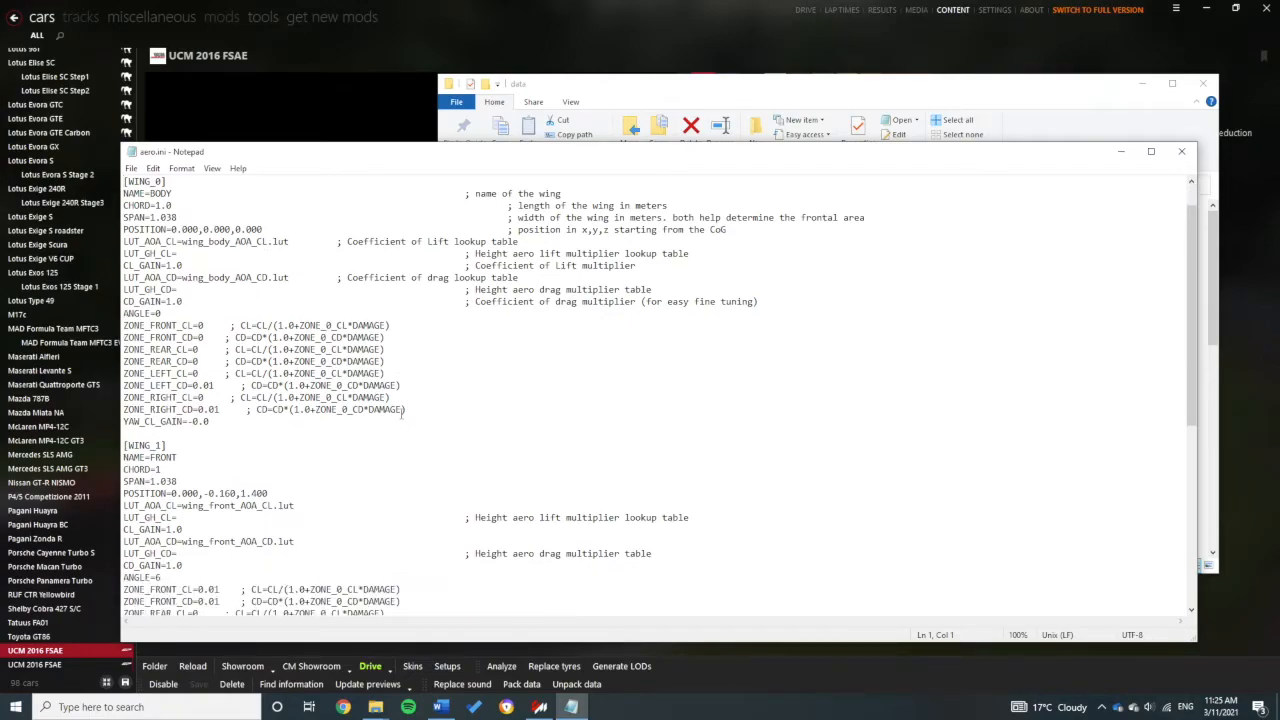
scroll(404, 413, down, 2)
scroll(402, 413, up, 3)
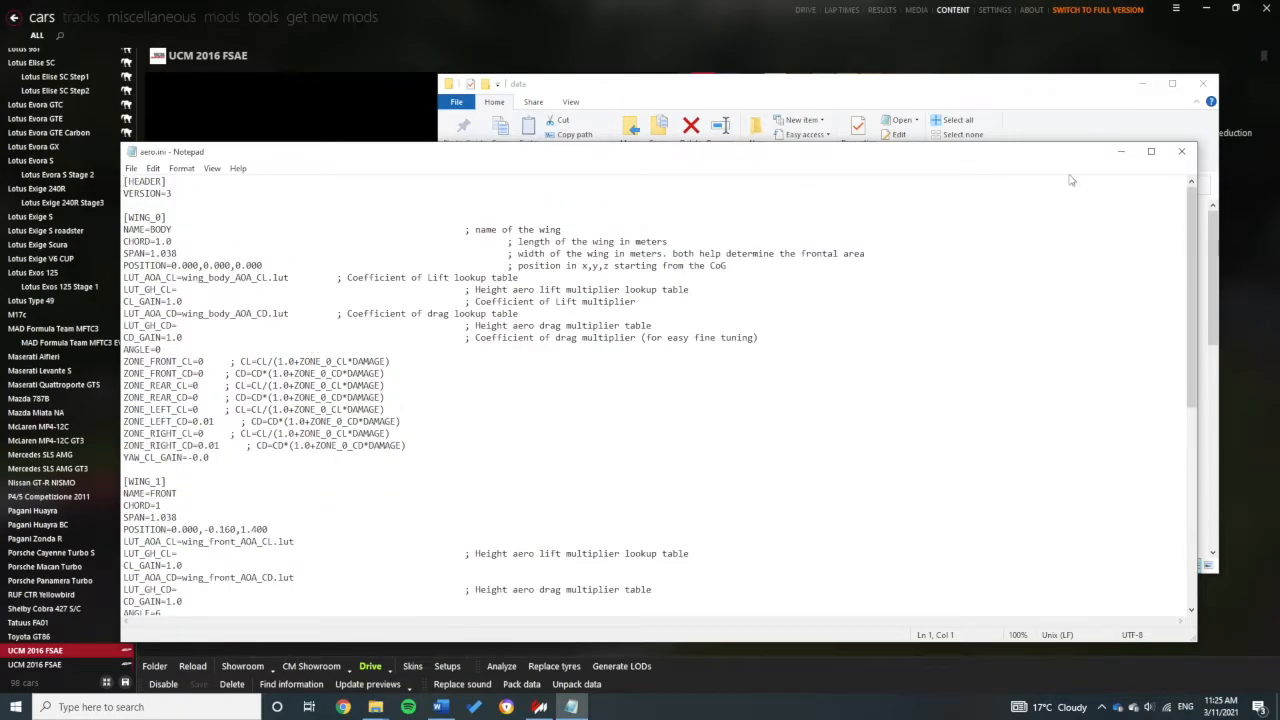
Step: Close aero.ini and open power.lut from the data folder in WordPad
click(1181, 151)
scroll(790, 365, down, 3)
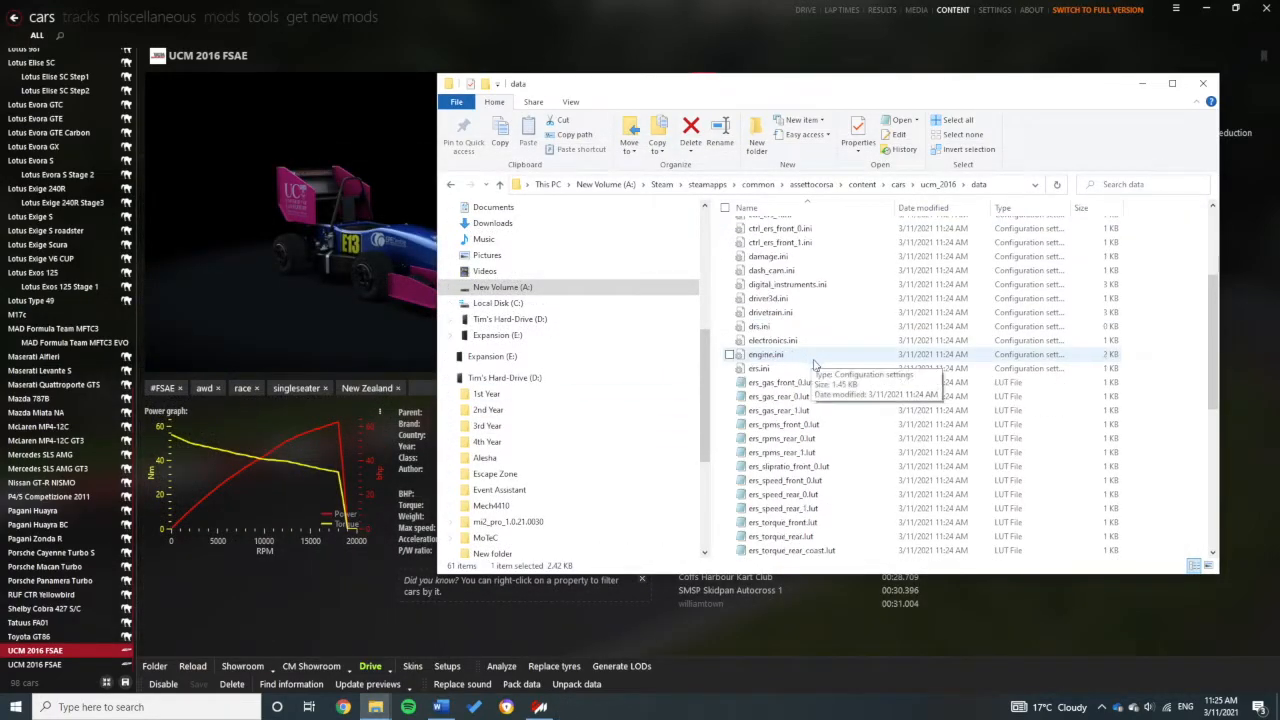
scroll(820, 375, down, 2)
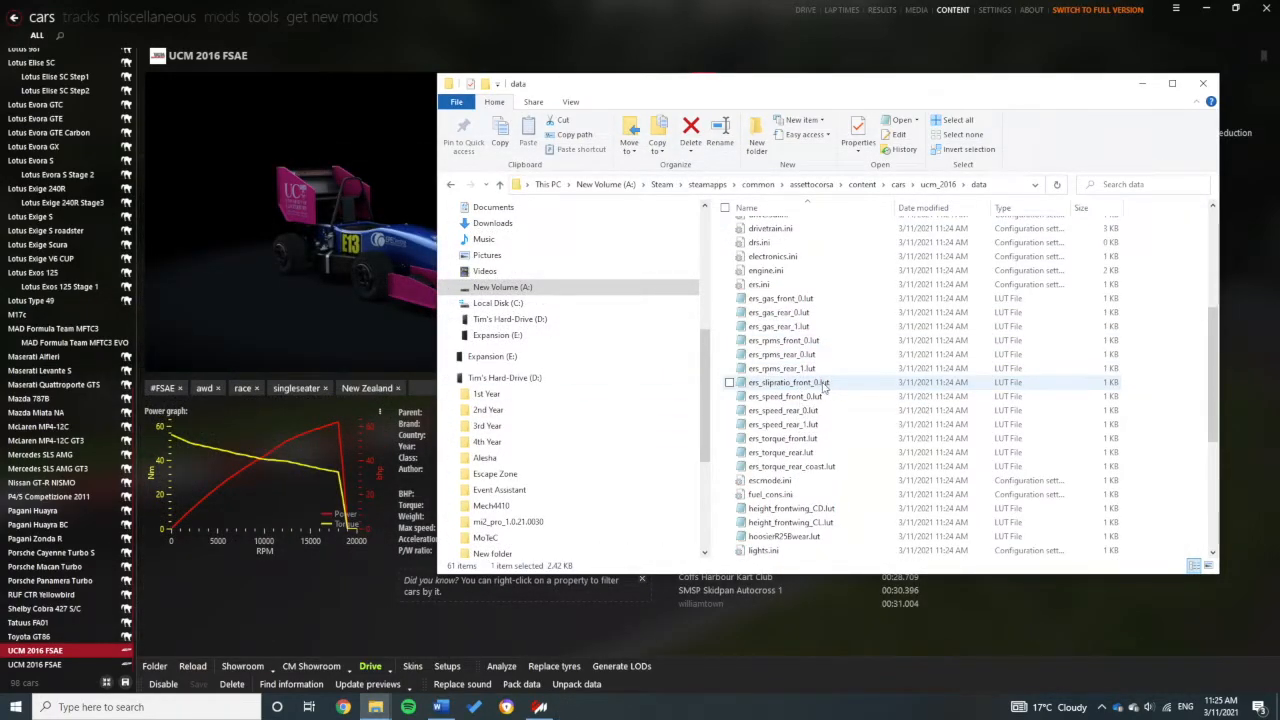
scroll(838, 388, down, 4)
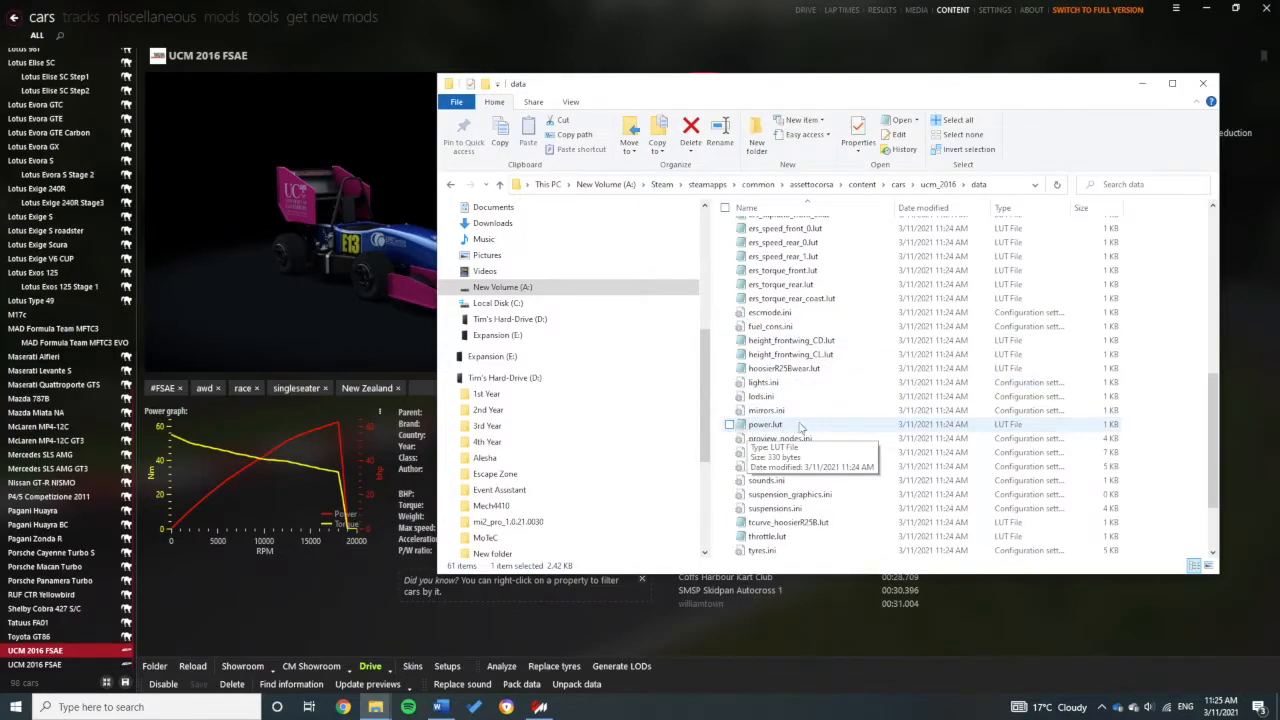
click(771, 430)
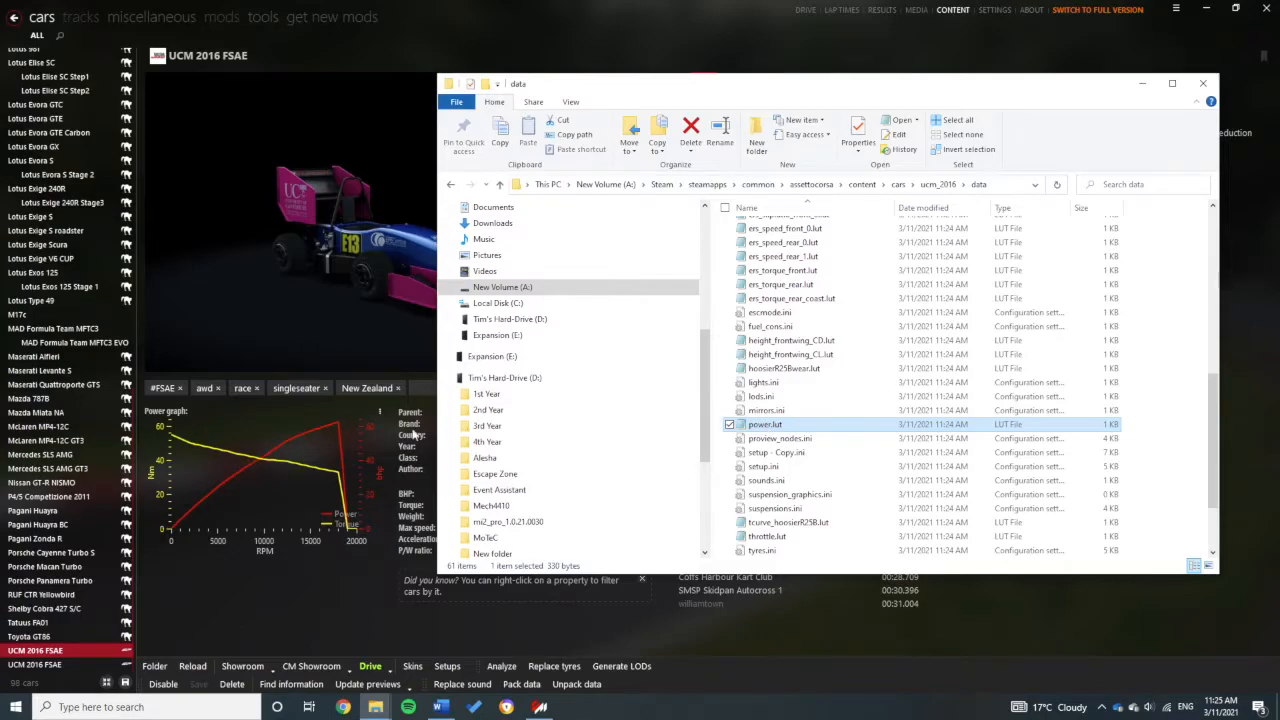
right_click(776, 428)
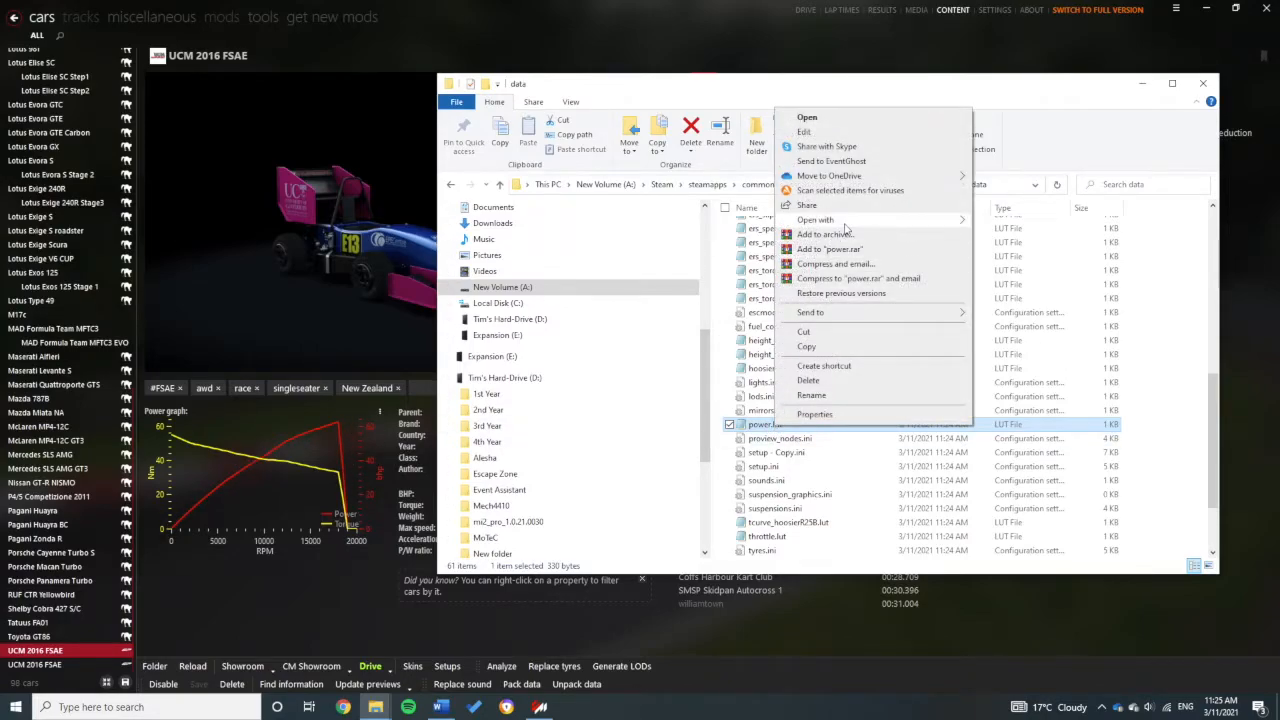
mouse_move(845, 228)
click(1050, 250)
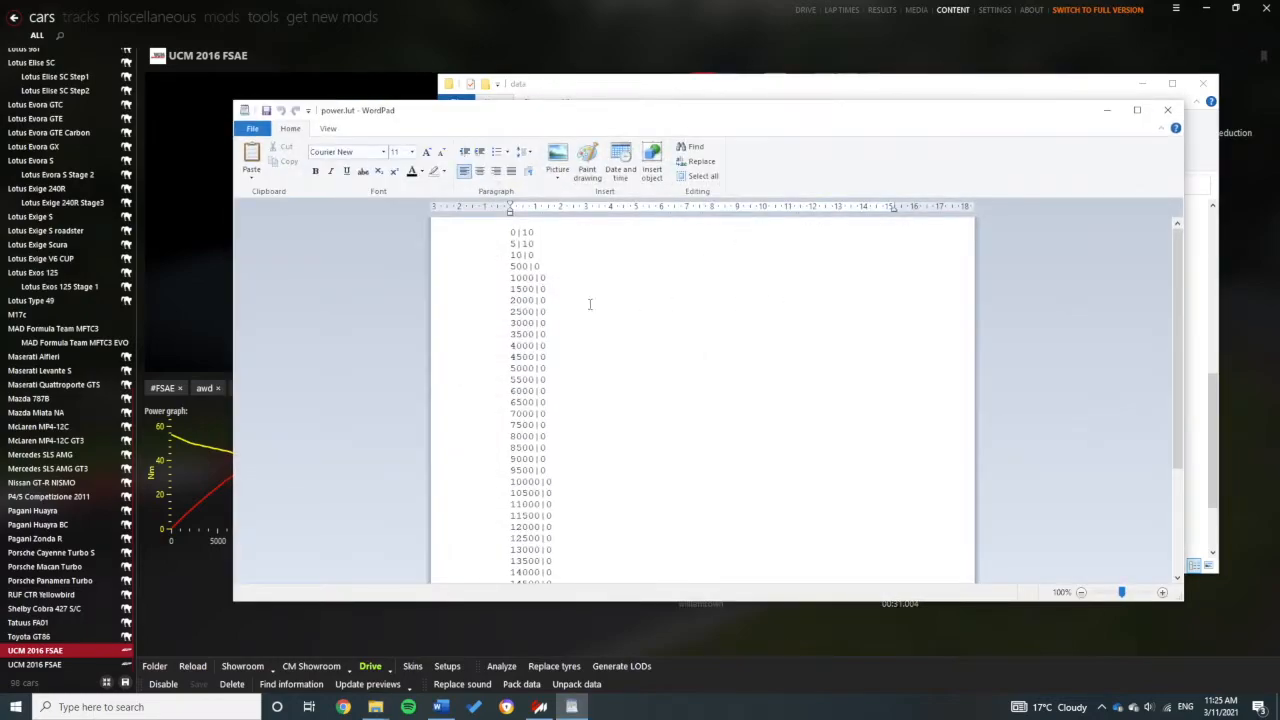
Step: Look through power.lut's rpm|torque pairs, mostly 0, then close WordPad
drag(512, 233, 541, 288)
click(544, 290)
scroll(546, 292, down, 5)
scroll(543, 315, up, 5)
drag(516, 233, 530, 404)
click(530, 402)
scroll(529, 400, down, 4)
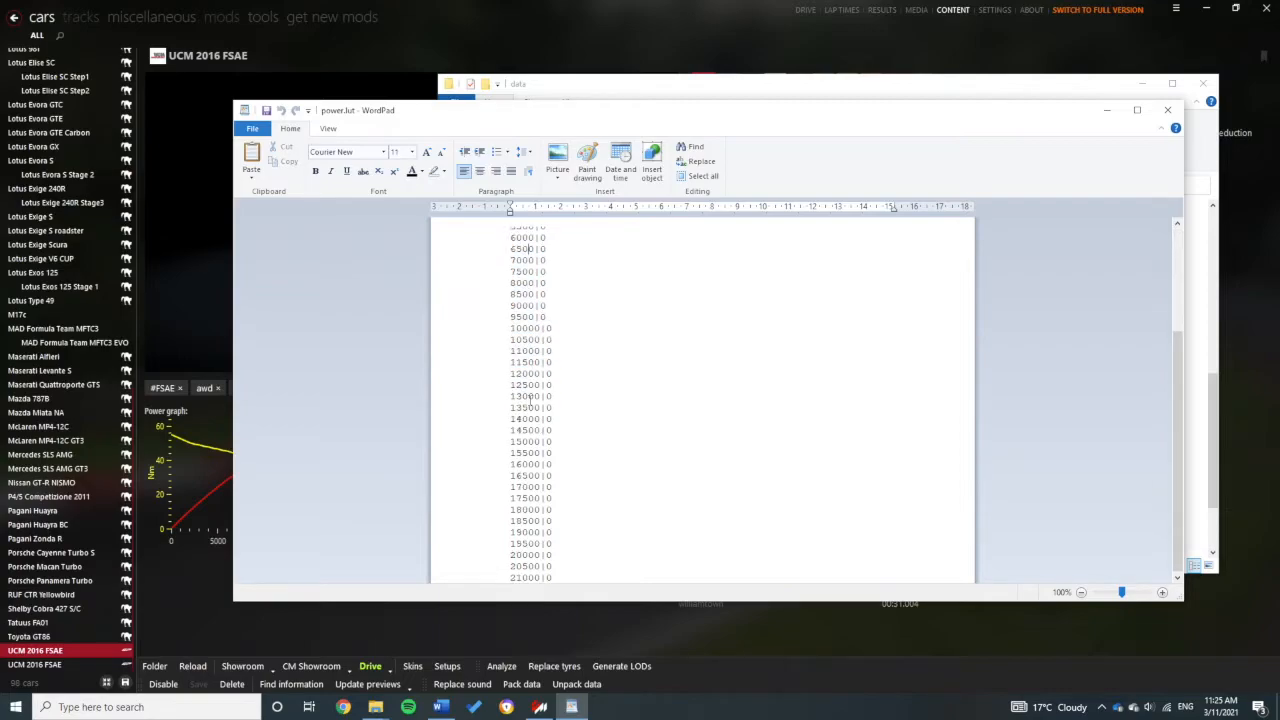
drag(430, 118, 521, 123)
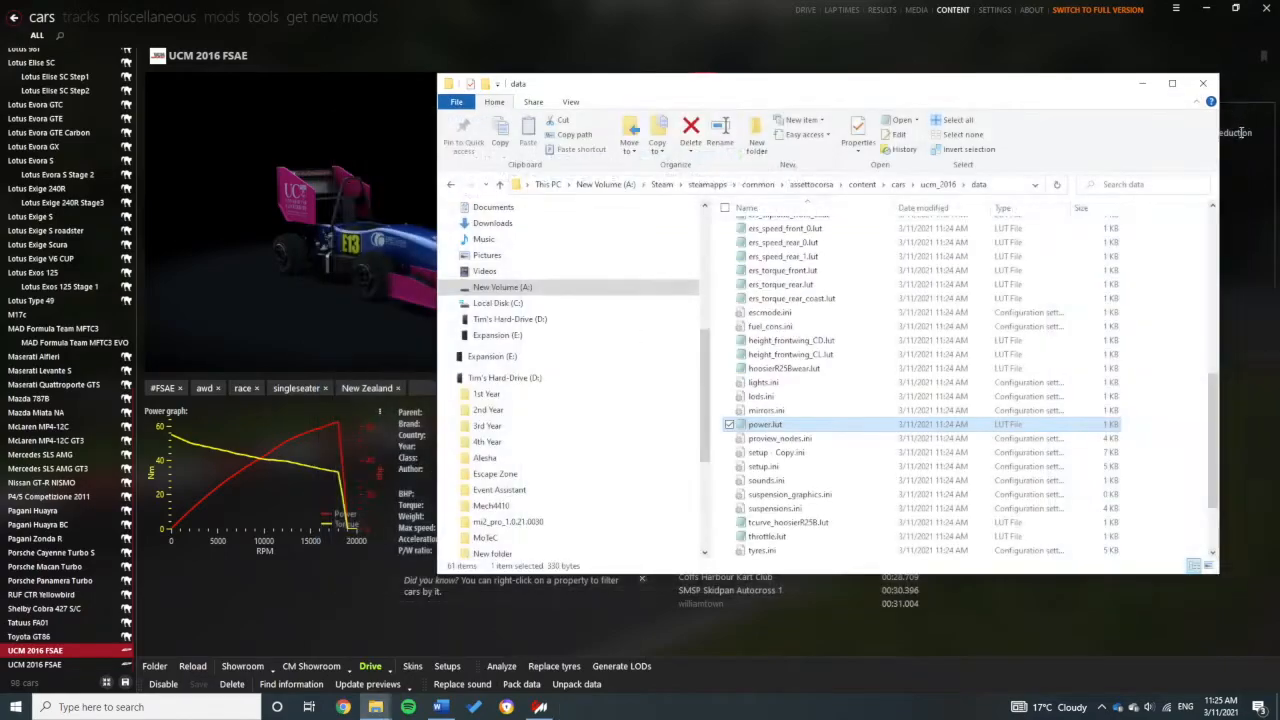
click(1250, 110)
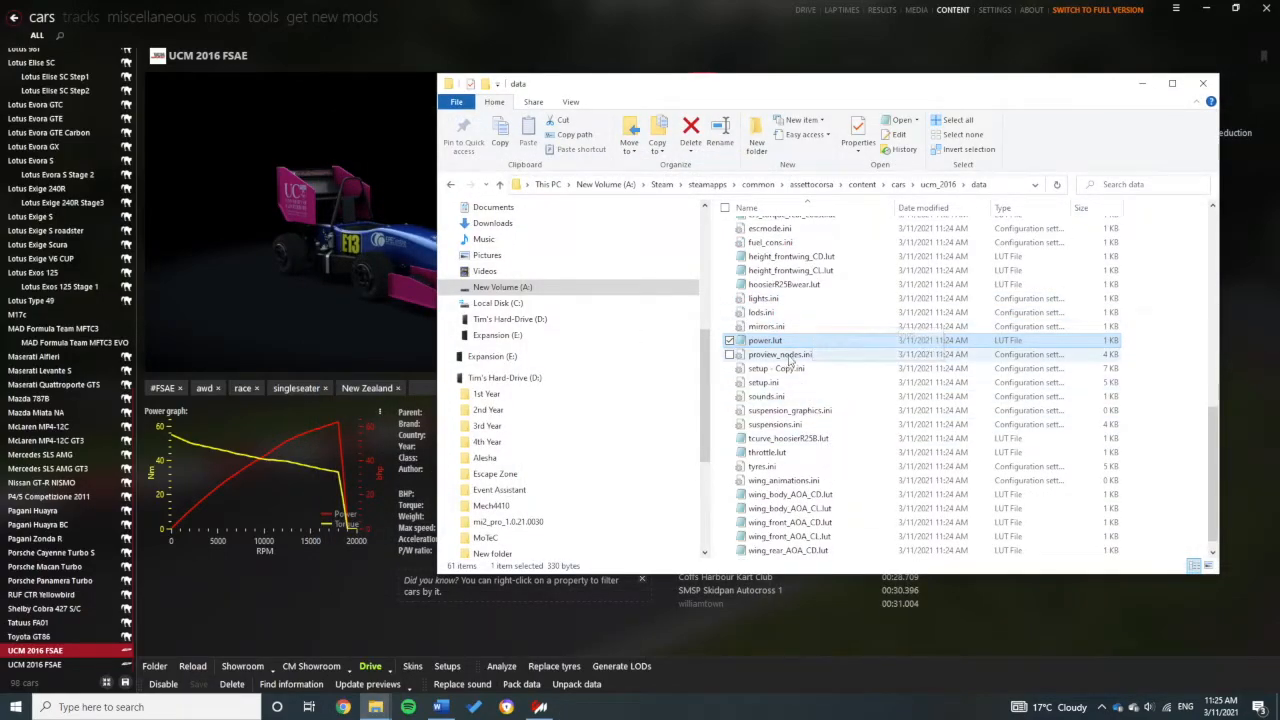
Step: Scroll through the data folder's 61 files, from aero.ini to wing_rear_AOA_CL.lut
scroll(812, 320, up, 12)
scroll(830, 290, down, 12)
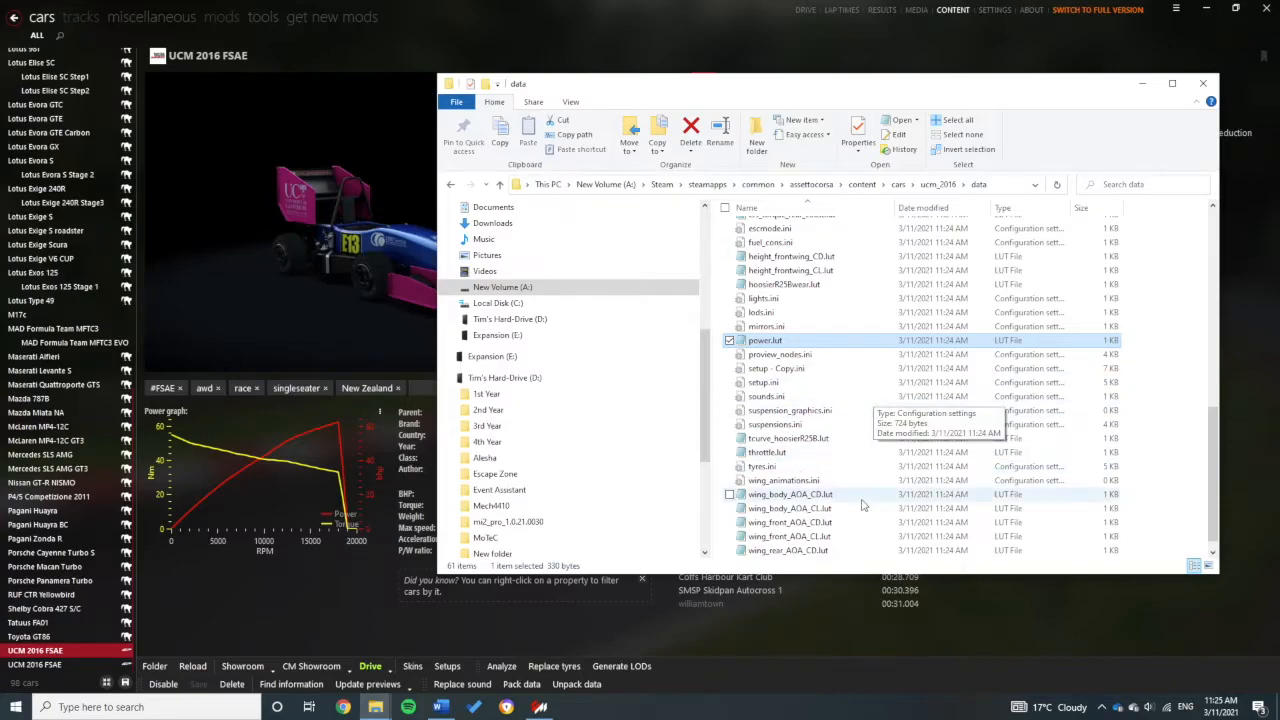
scroll(822, 285, up, 4)
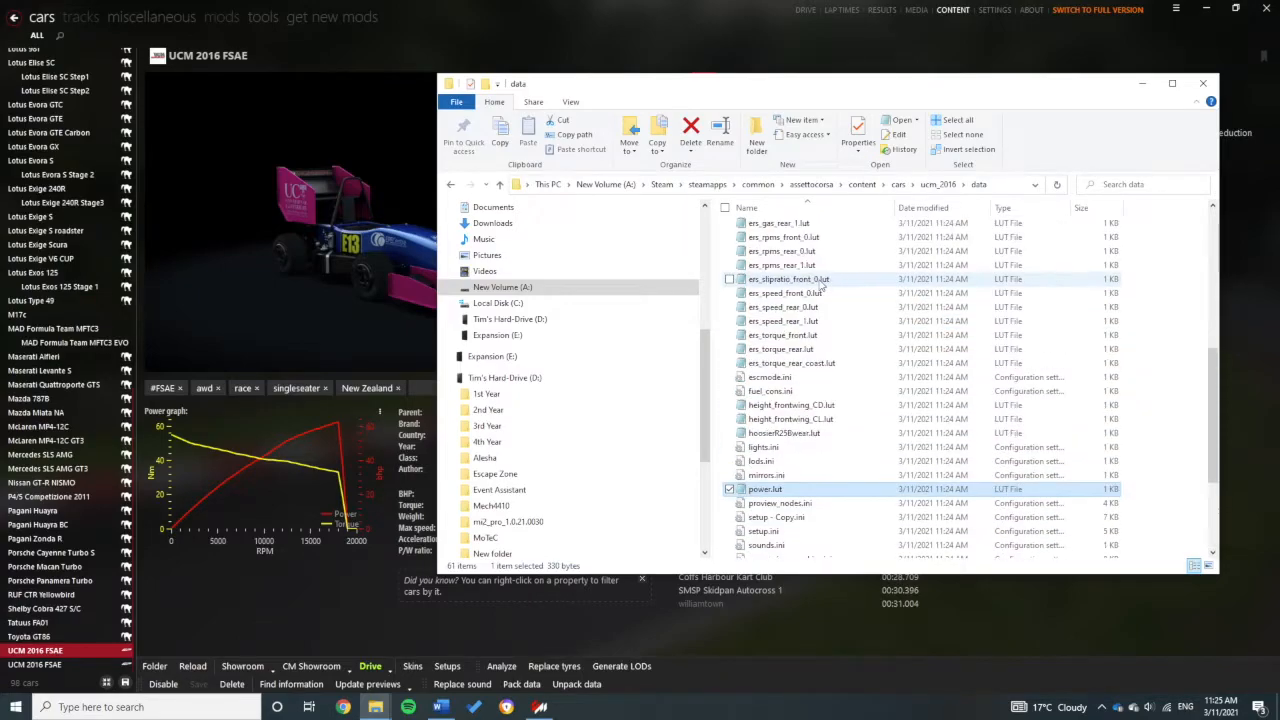
scroll(822, 285, up, 9)
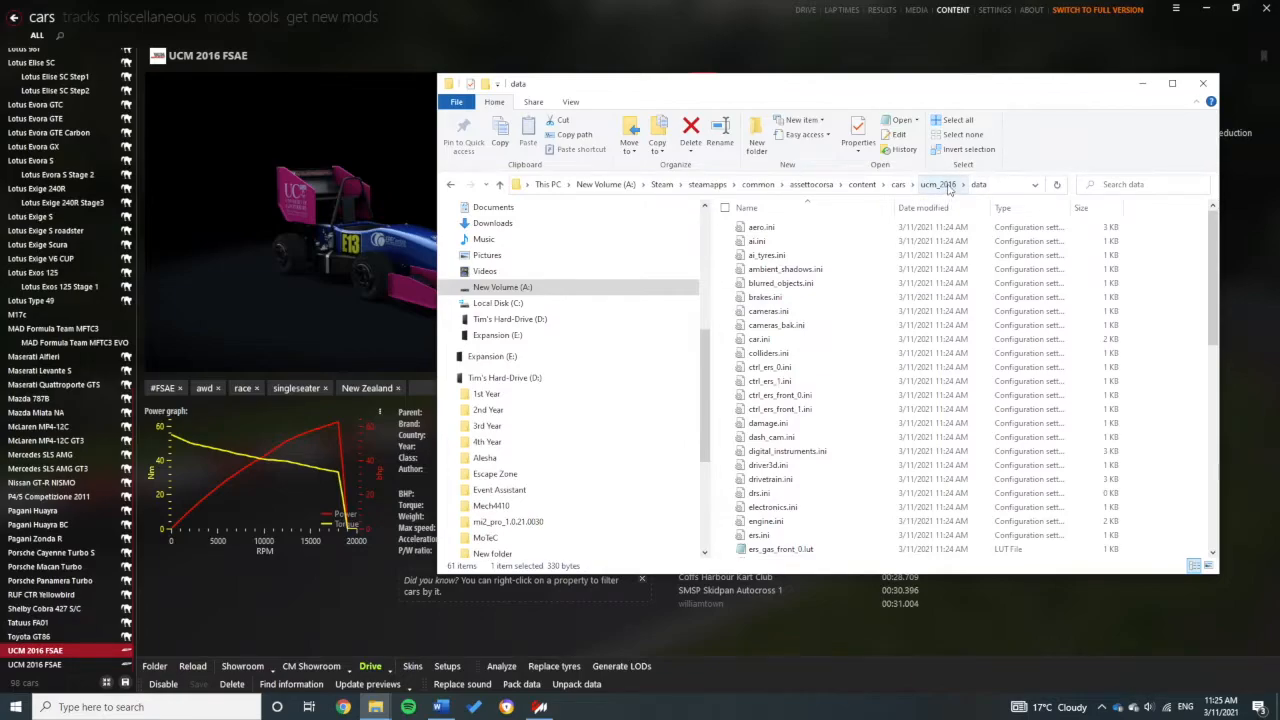
scroll(1060, 396, down, 8)
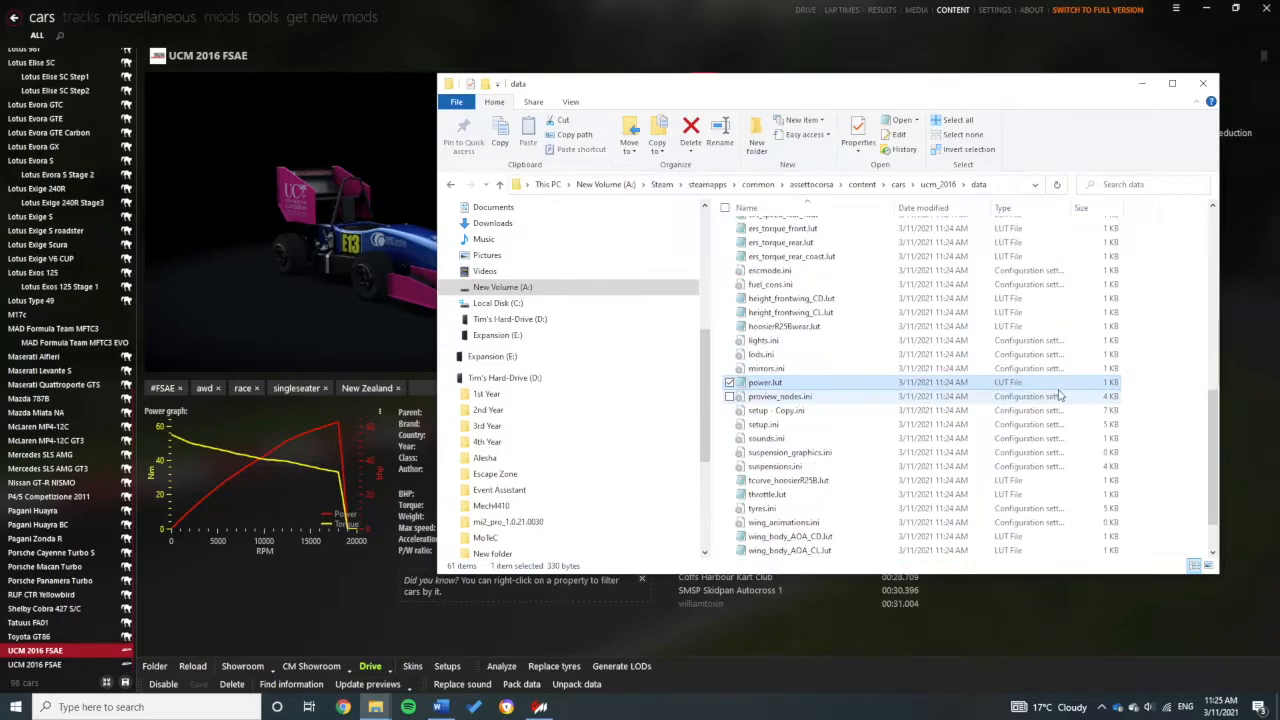
scroll(1060, 396, down, 2)
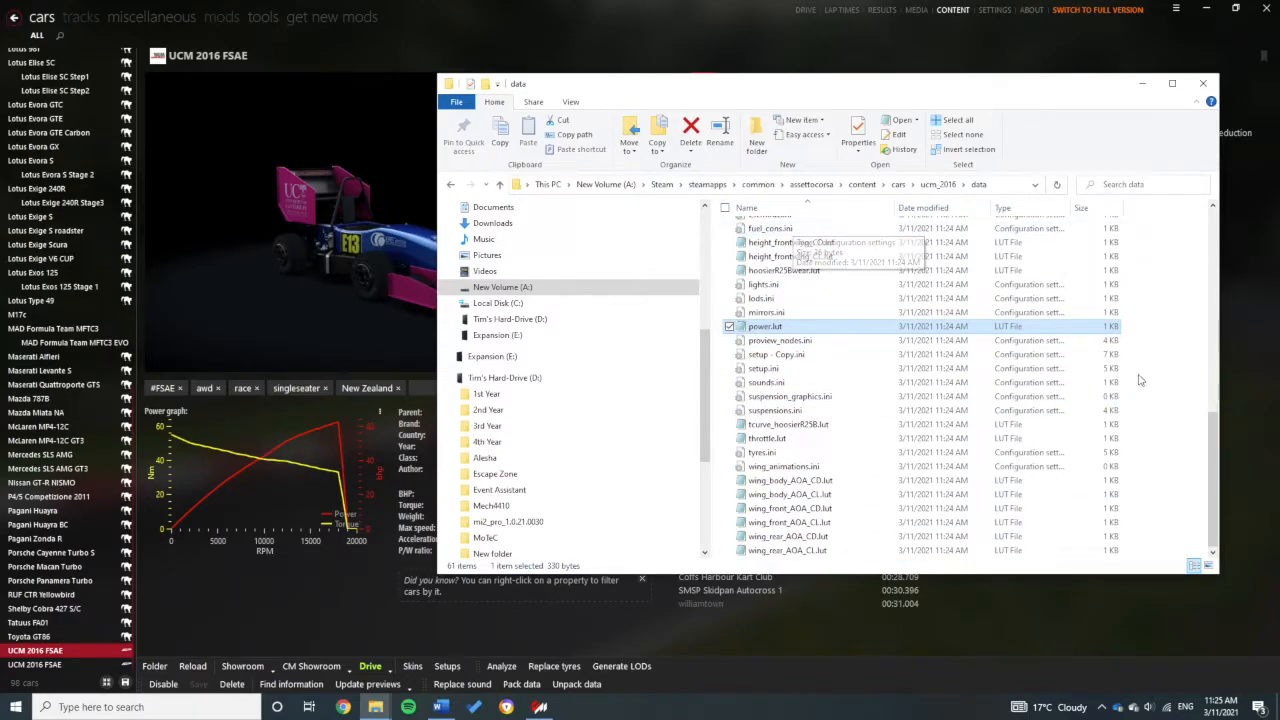
scroll(800, 340, up, 12)
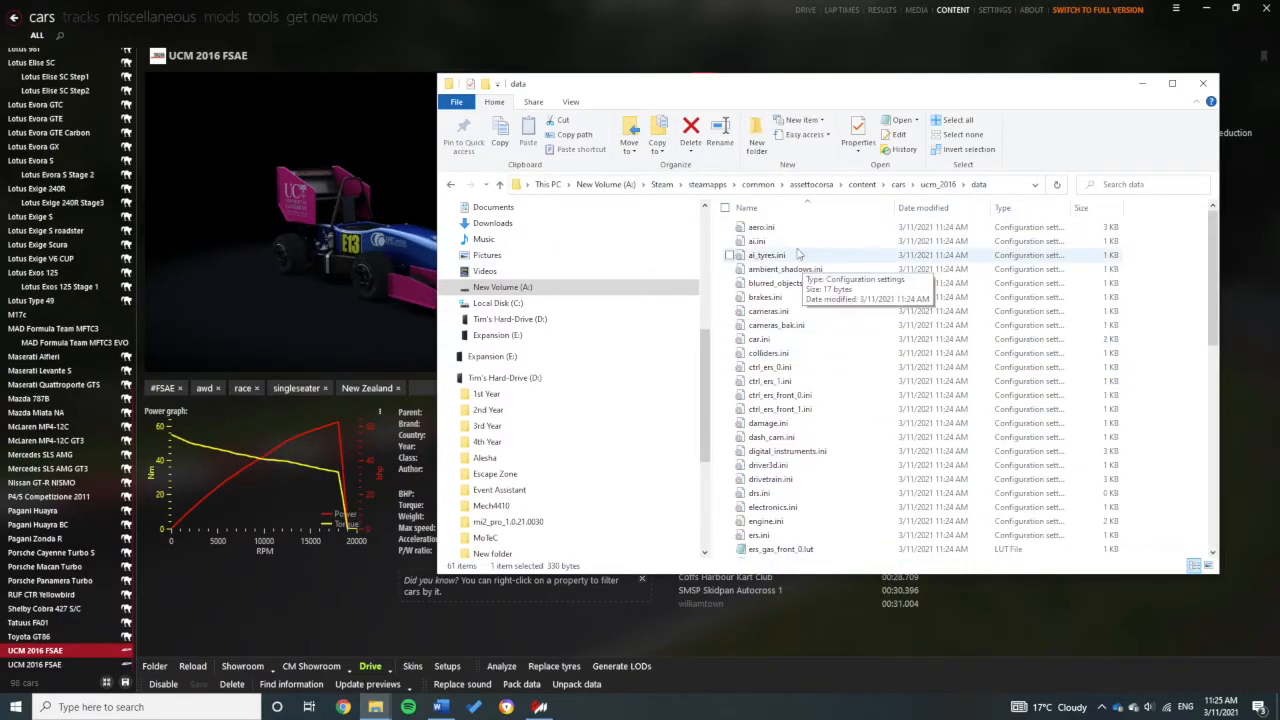
scroll(805, 300, down, 12)
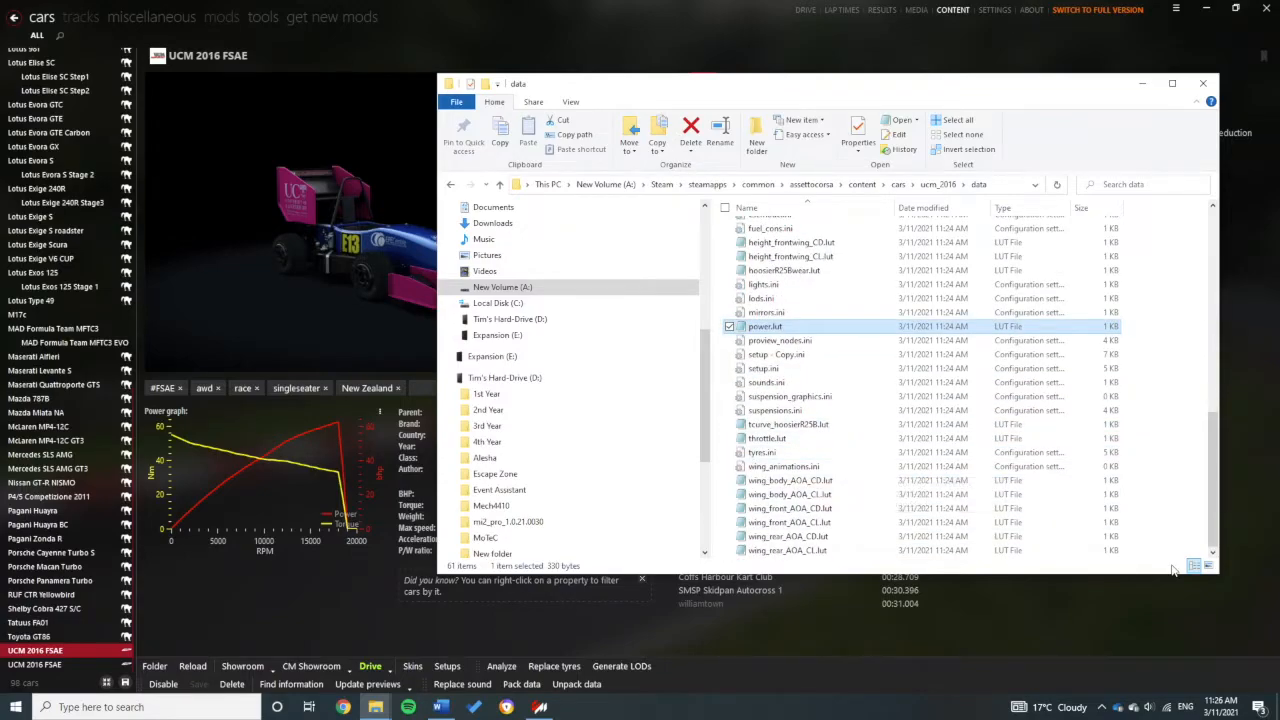
Step: Go up to the ucm_2016 folder, select the 21.5 MB ucm_2016.fbx, and minimise Explorer
click(938, 184)
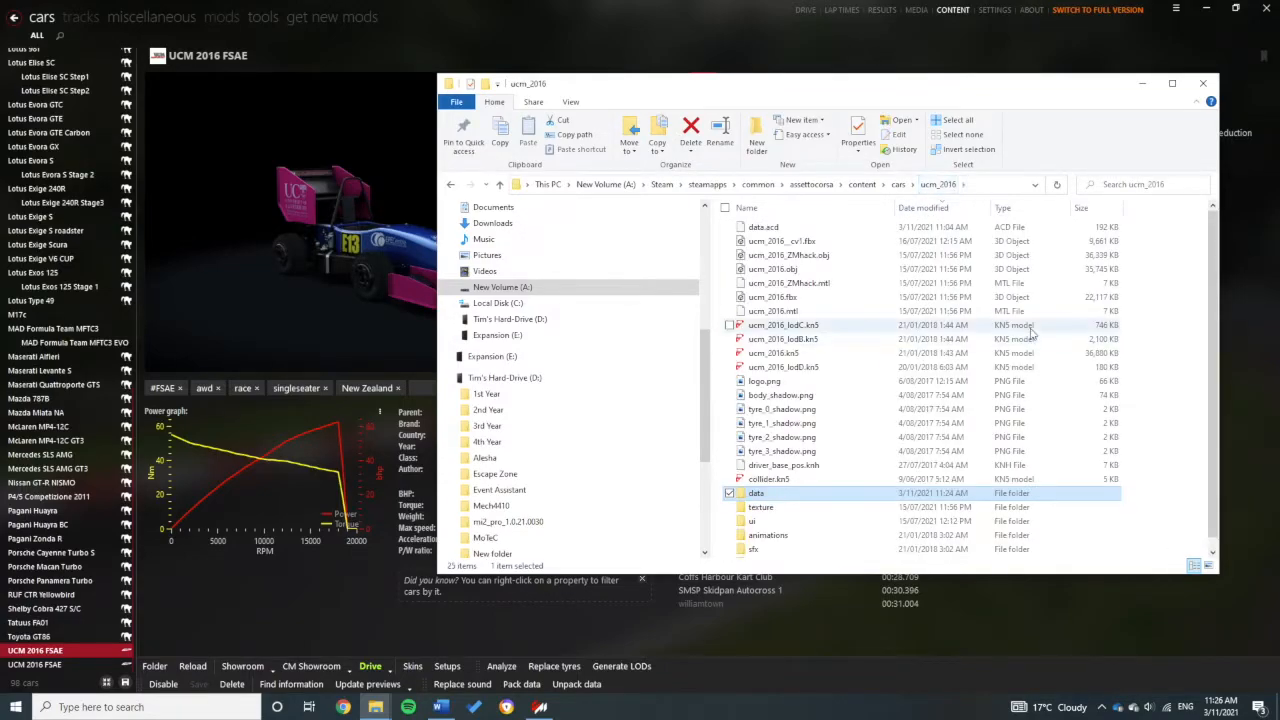
scroll(800, 500, down, 1)
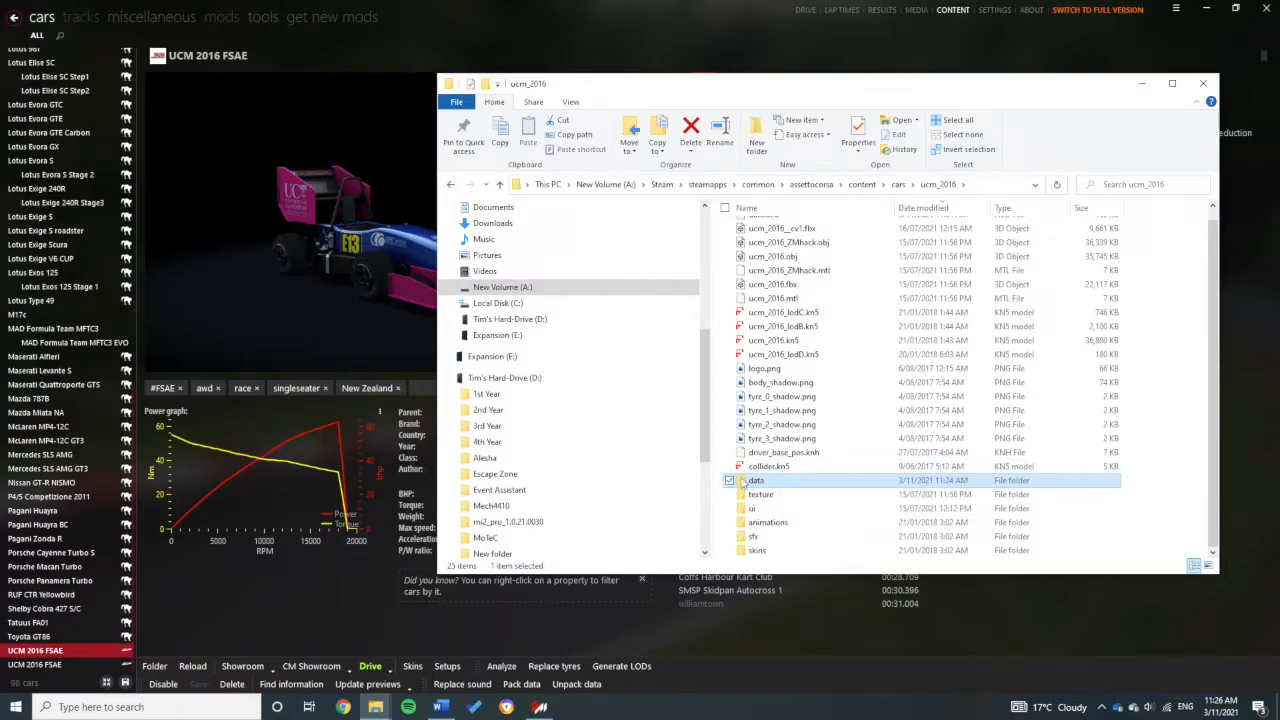
scroll(774, 516, up, 1)
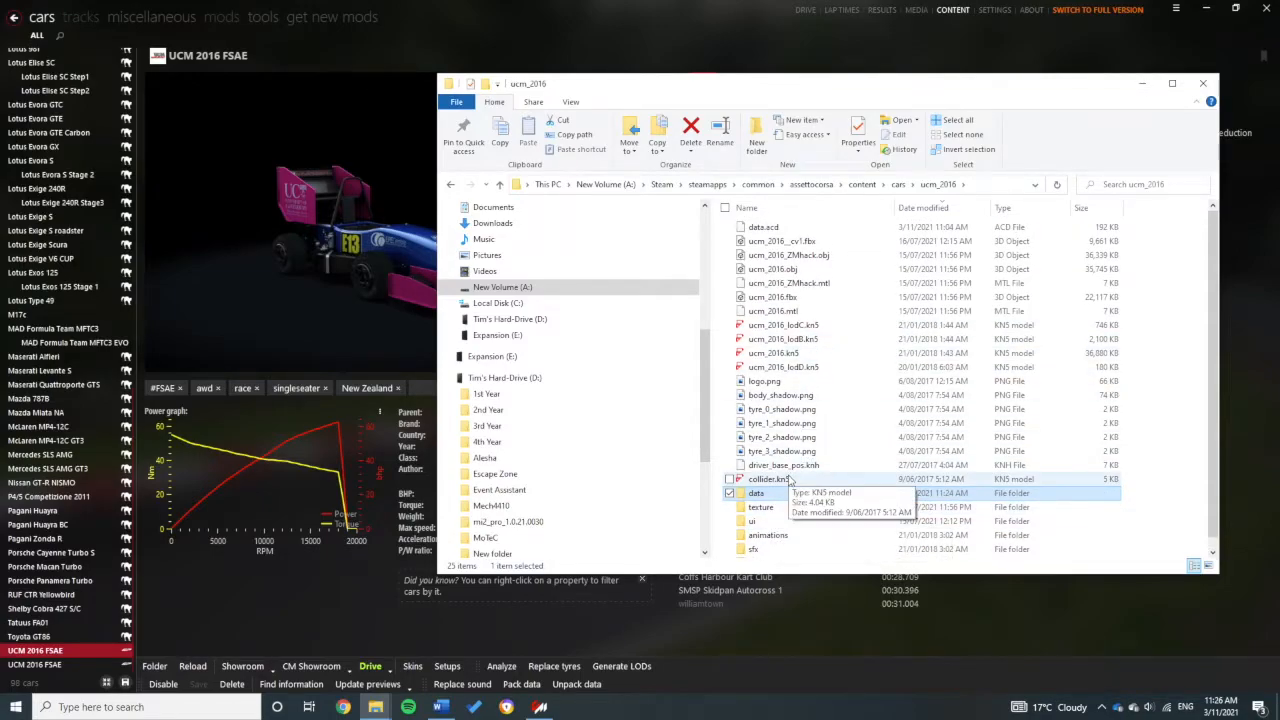
click(790, 299)
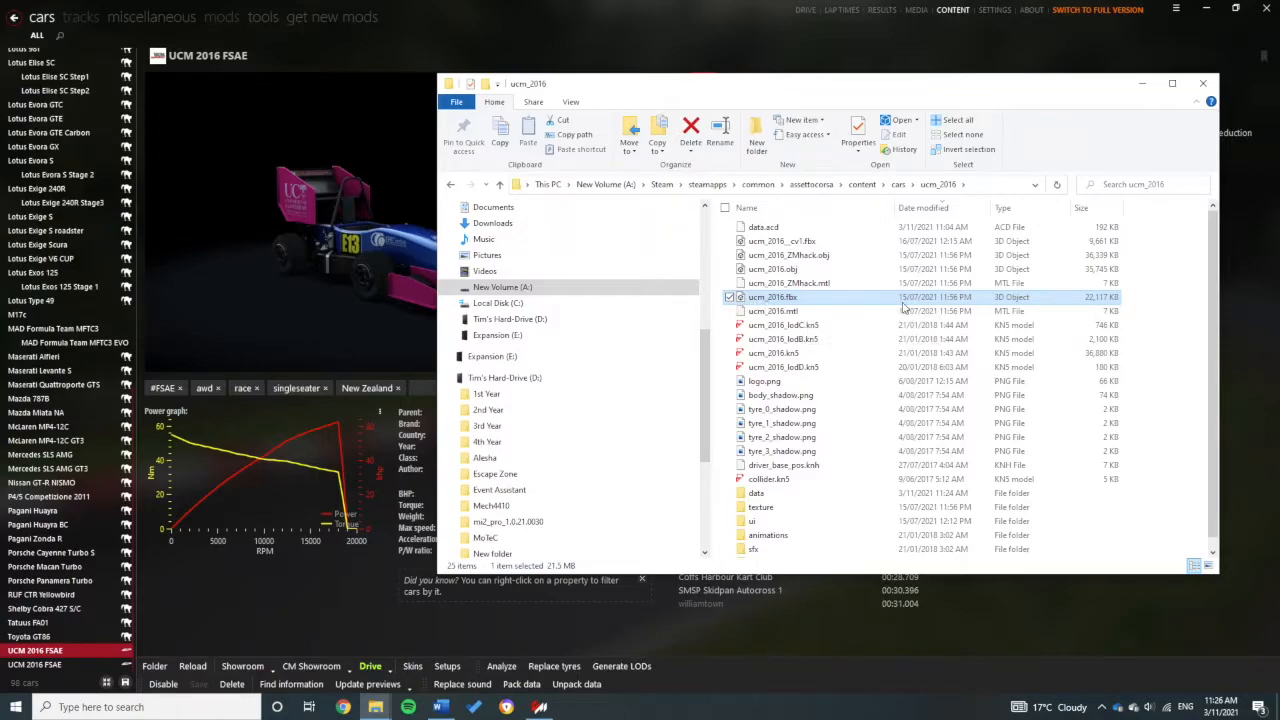
click(1143, 83)
Step: Minimise Content Manager and launch Blender 2.91.0 from its desktop icon
click(1170, 10)
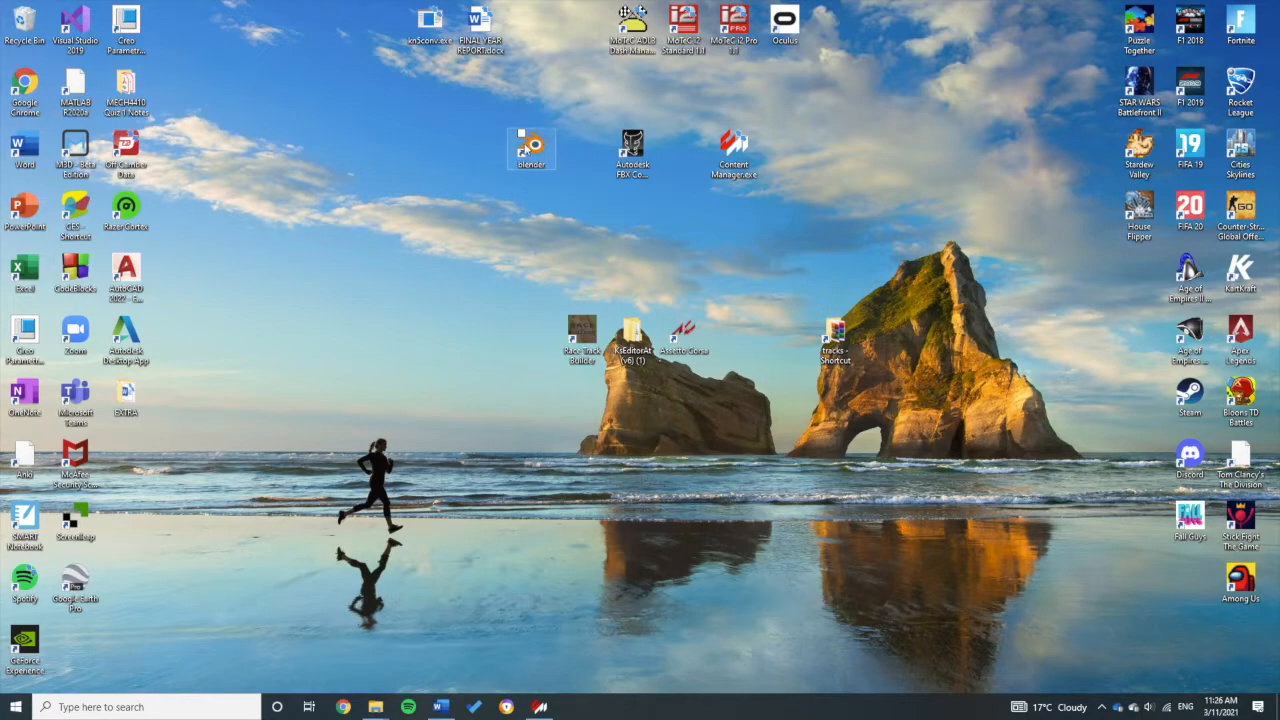
double_click(548, 152)
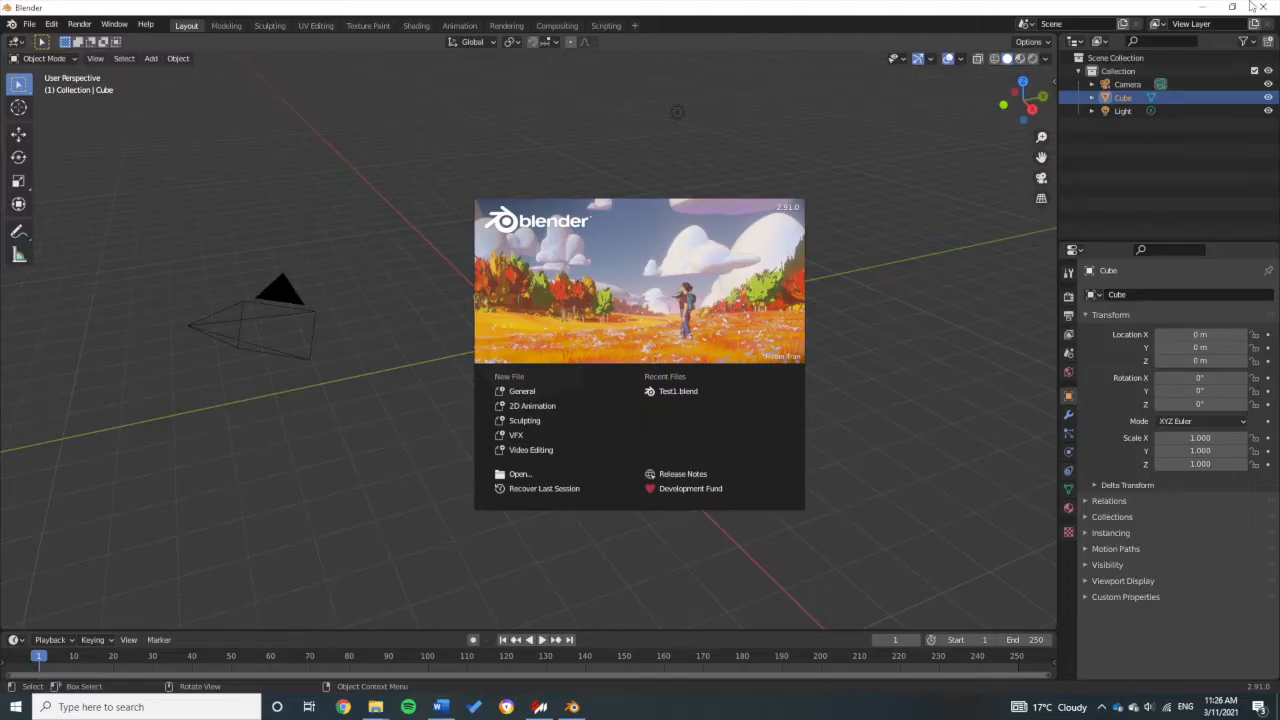
Step: Minimize Blender and restore the ucm_2016 folder window, moving it off the desktop shortcuts
click(1201, 8)
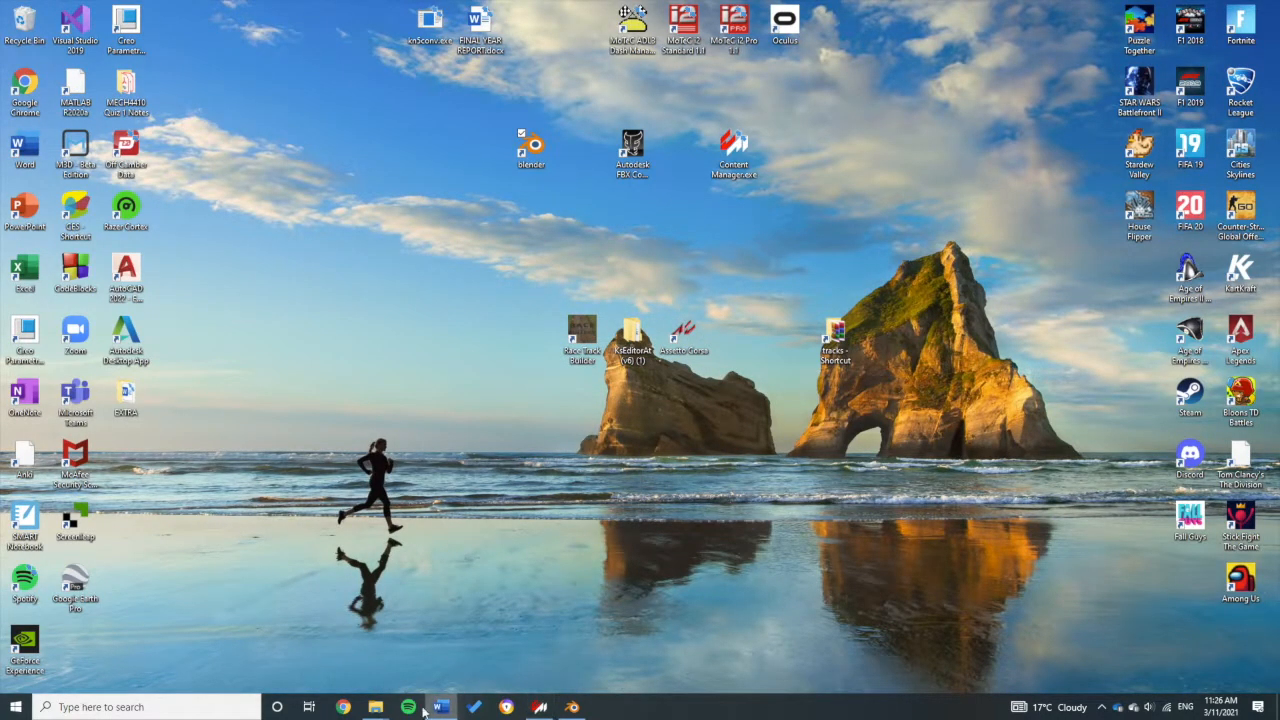
mouse_move(375, 707)
click(450, 640)
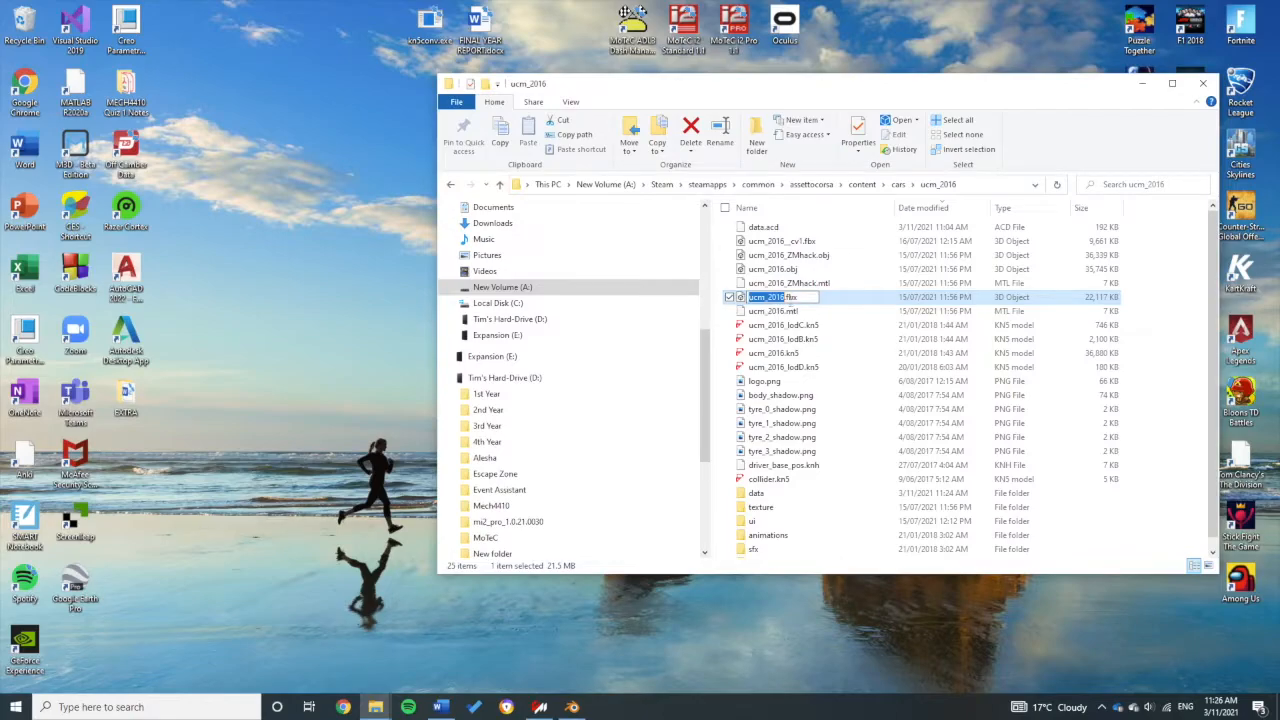
drag(832, 95, 737, 206)
Step: Drag ucm_2016.fbx onto the Autodesk FBX Converter shortcut to open it in the converter
click(632, 148)
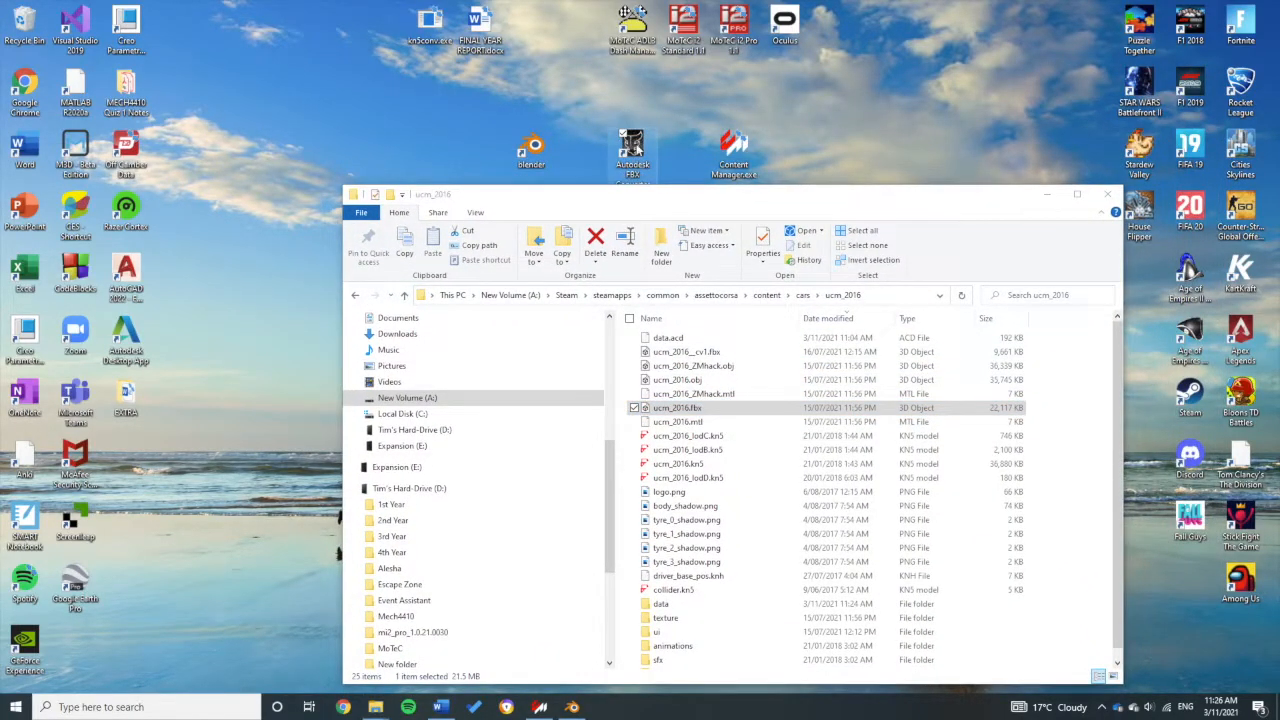
drag(641, 195, 645, 206)
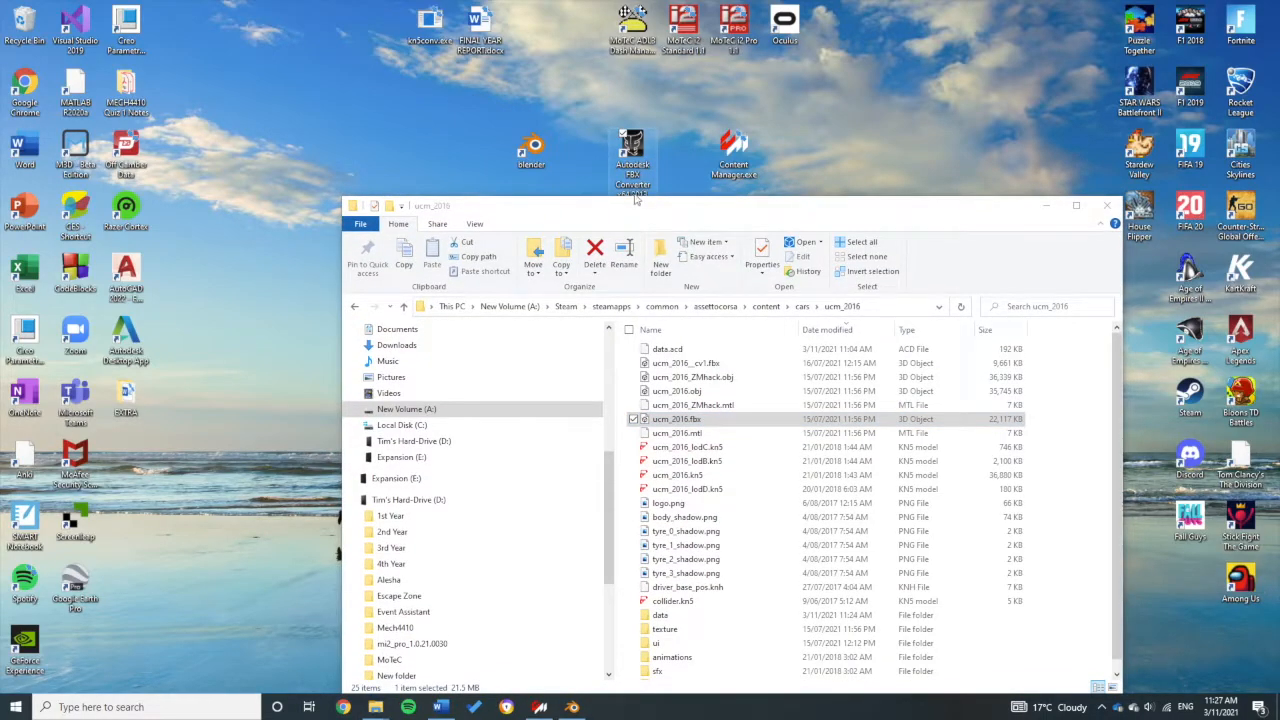
drag(690, 418, 632, 150)
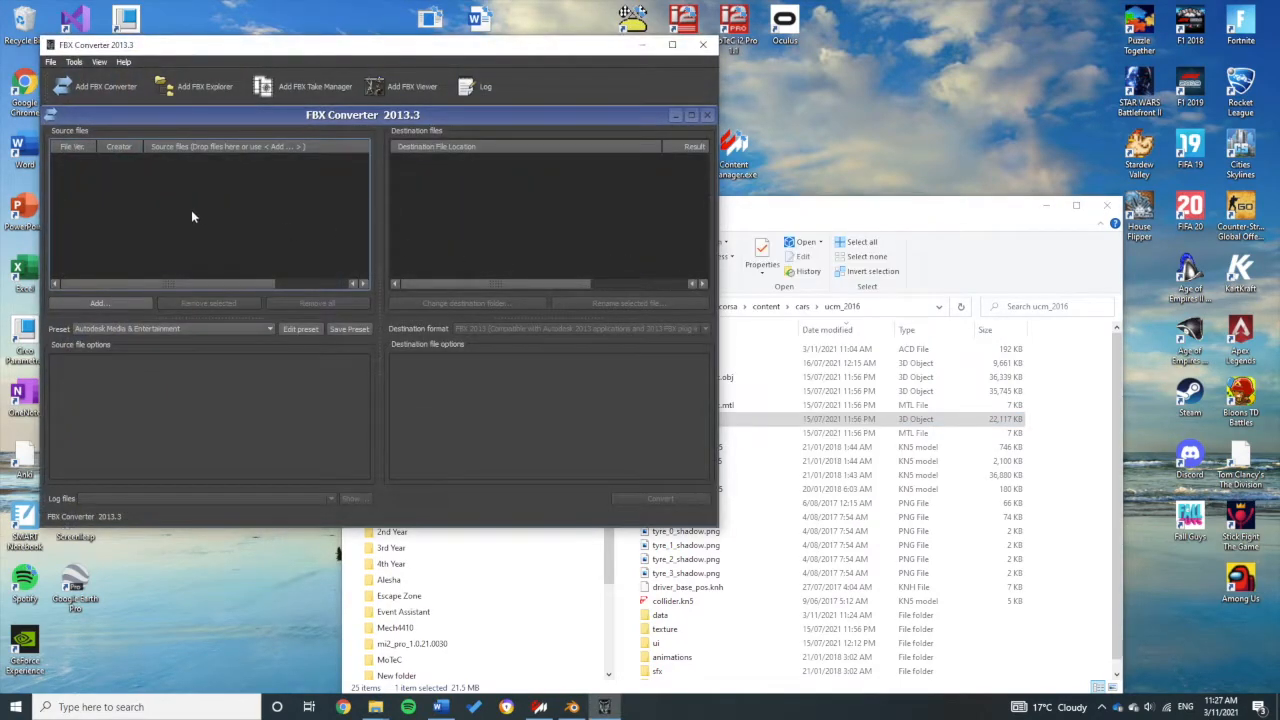
Step: Add ucm_2016.fbx to the source list and convert it to FBX 2013, allowing overwrite of the earlier output
click(754, 296)
drag(712, 420, 182, 222)
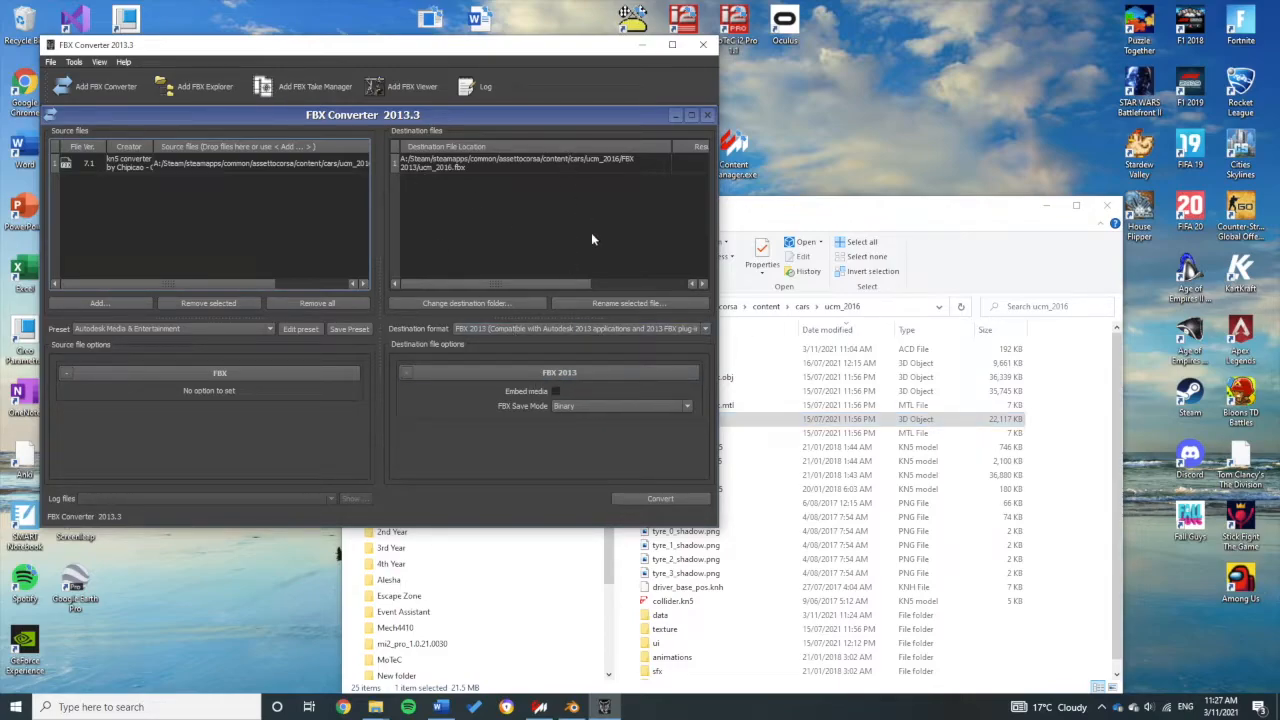
click(659, 498)
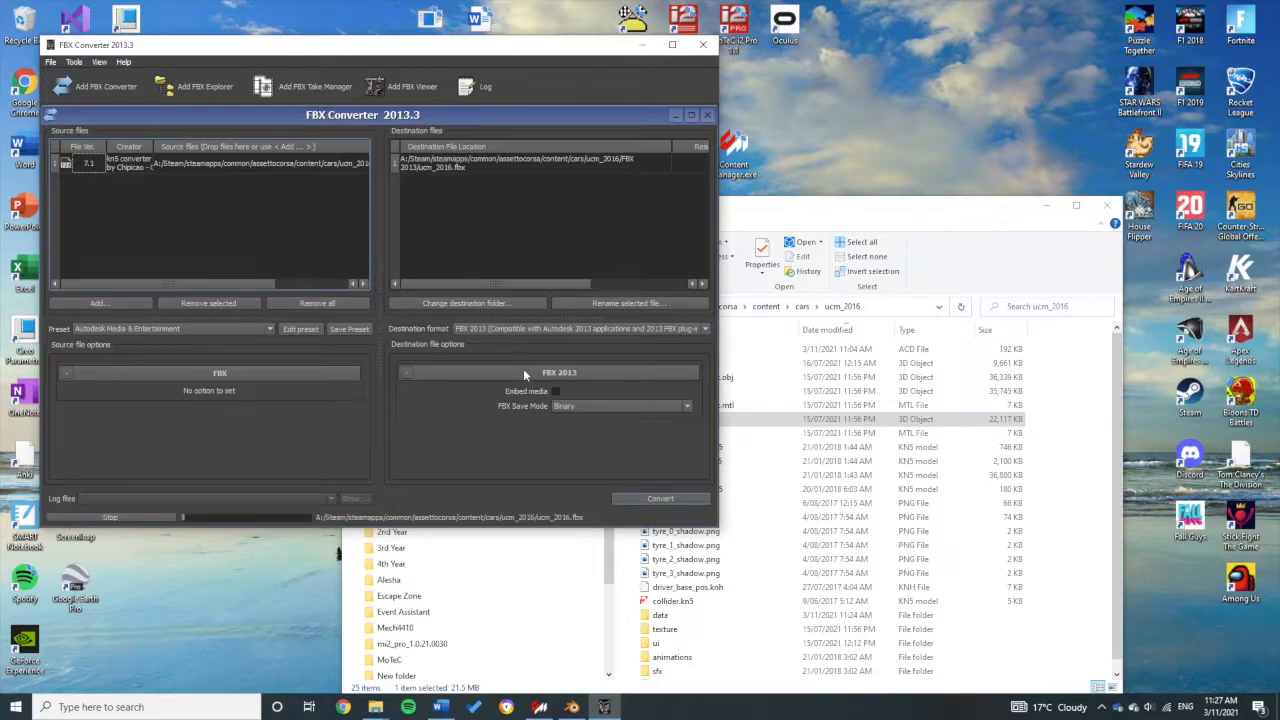
click(666, 500)
click(308, 317)
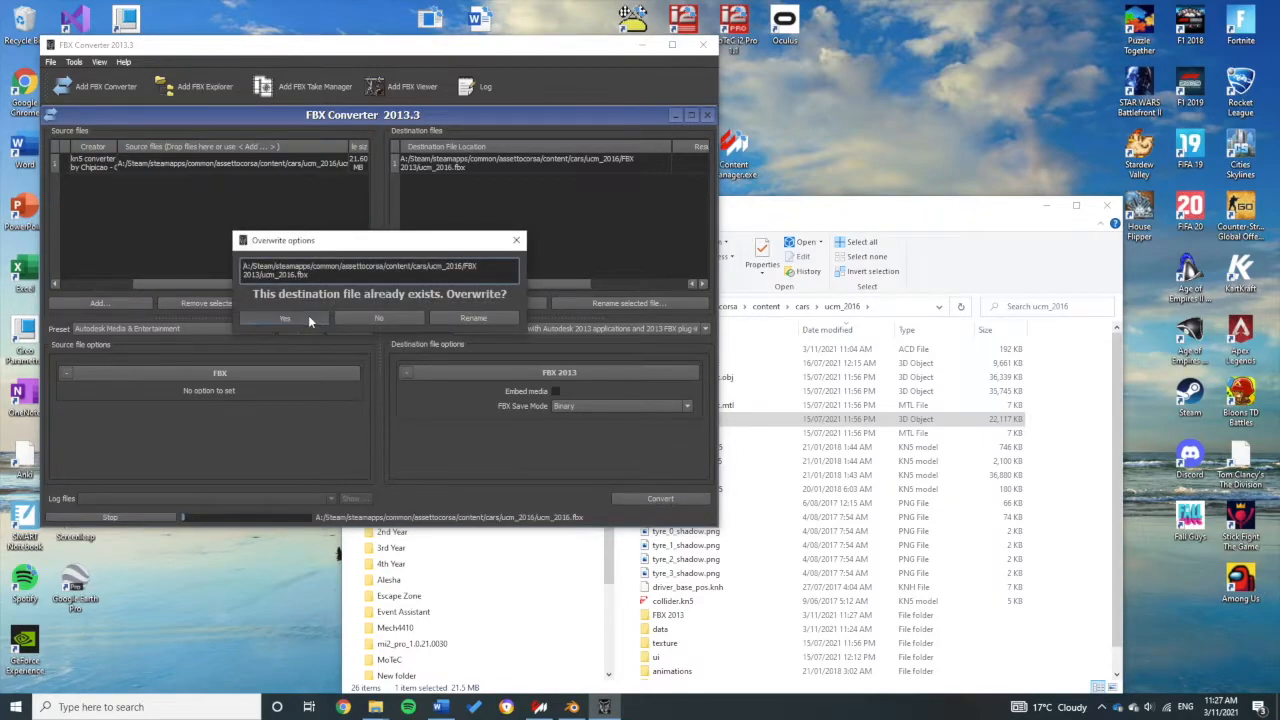
Step: Close the FBX Converter and open the new FBX 2013 folder in File Explorer
click(703, 45)
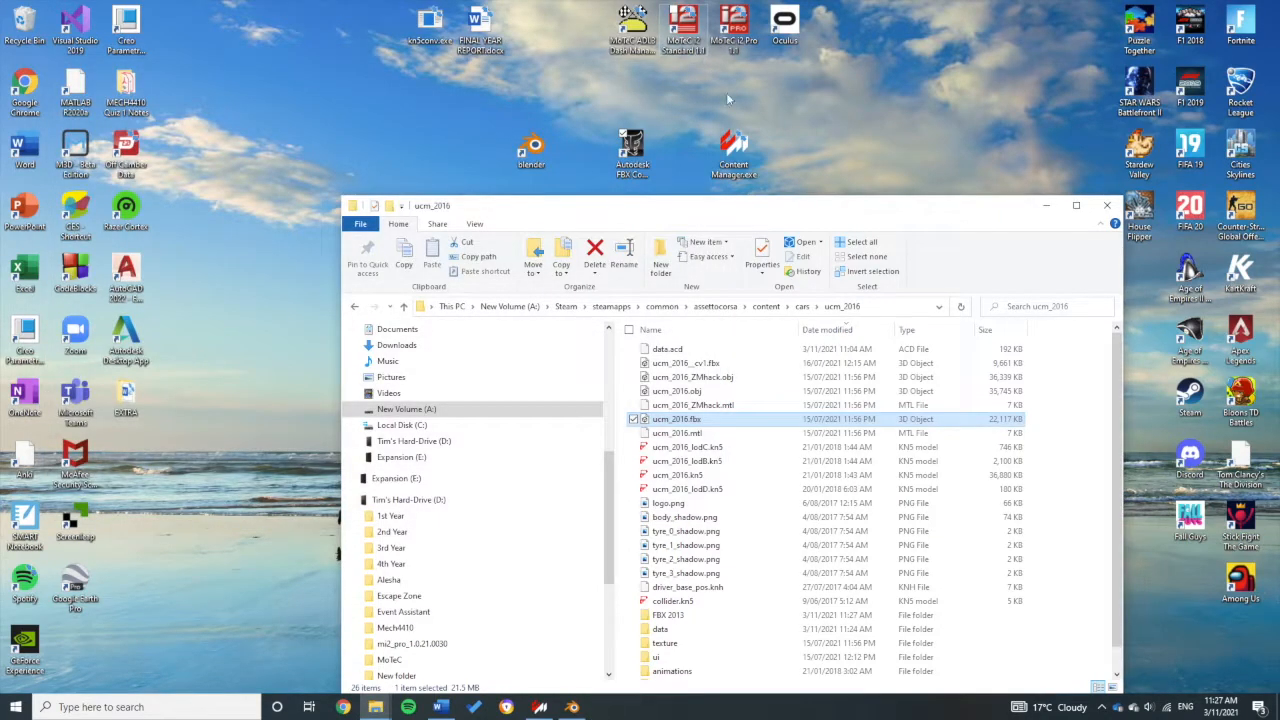
drag(805, 212, 759, 106)
scroll(760, 366, down, 1)
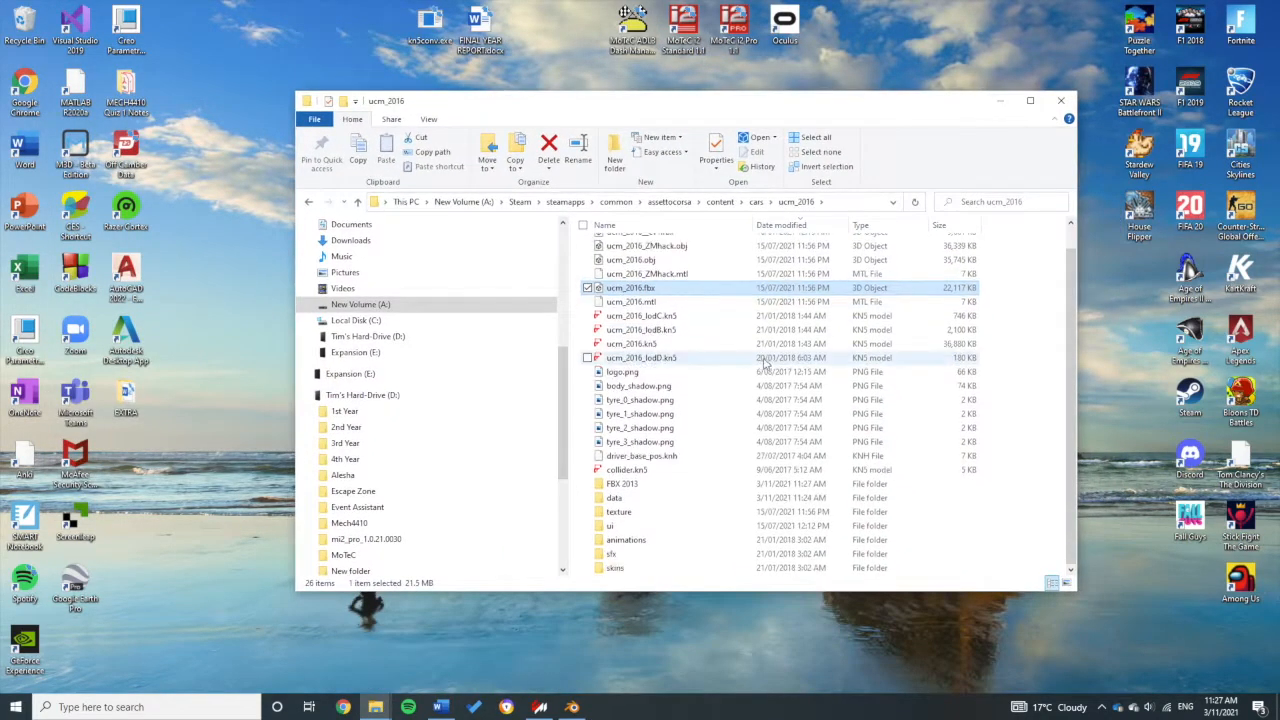
click(620, 486)
double_click(620, 487)
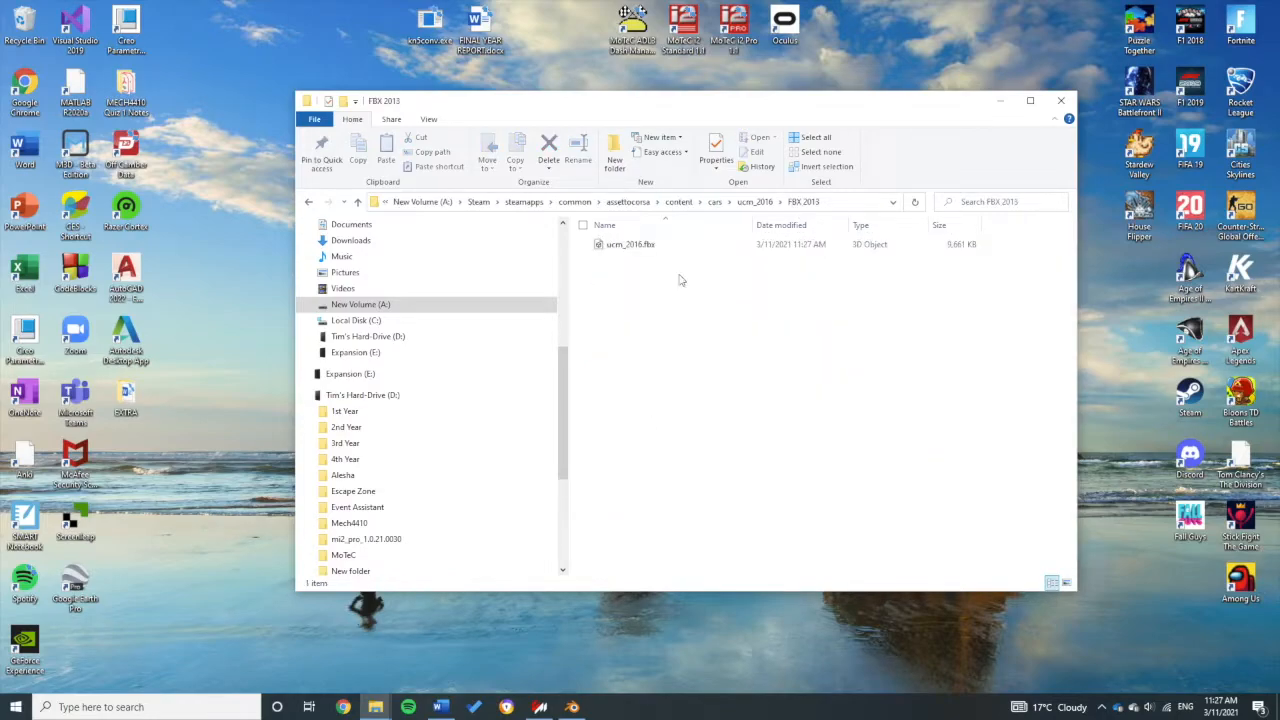
Step: Select the converted 9,661 KB ucm_2016.fbx, then launch Blender from its desktop shortcut
click(685, 248)
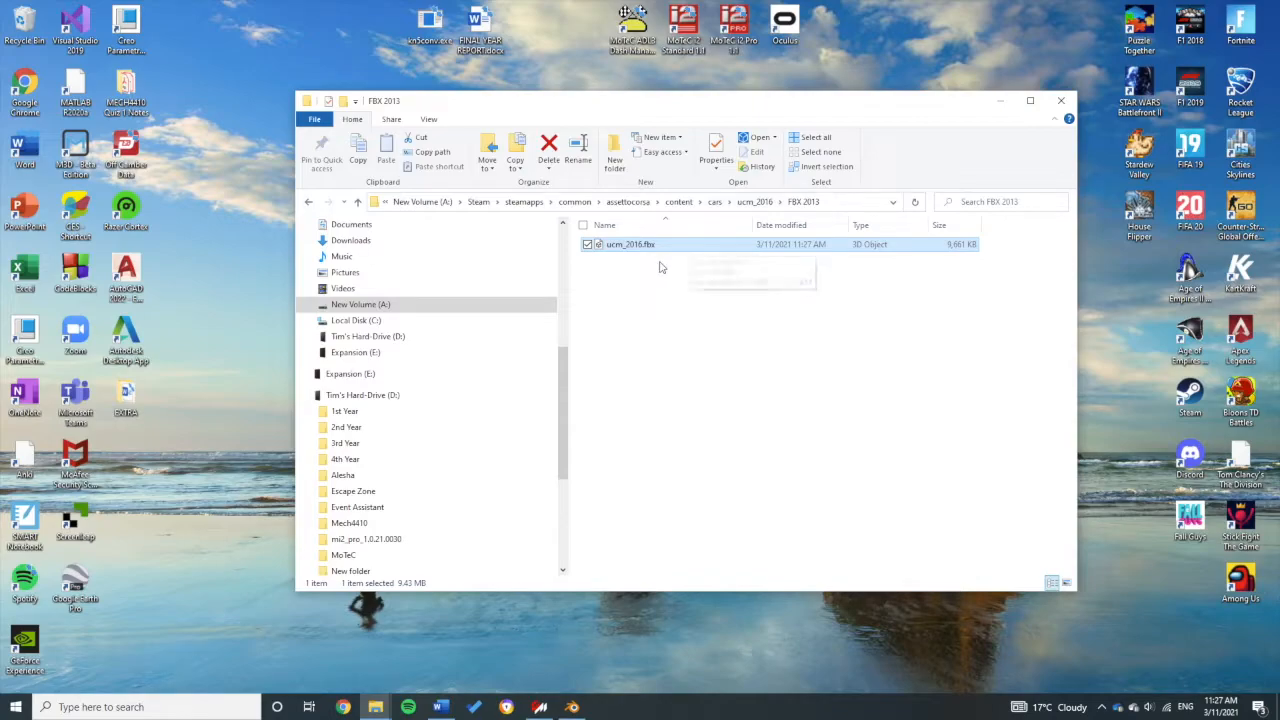
drag(706, 102, 709, 184)
double_click(533, 145)
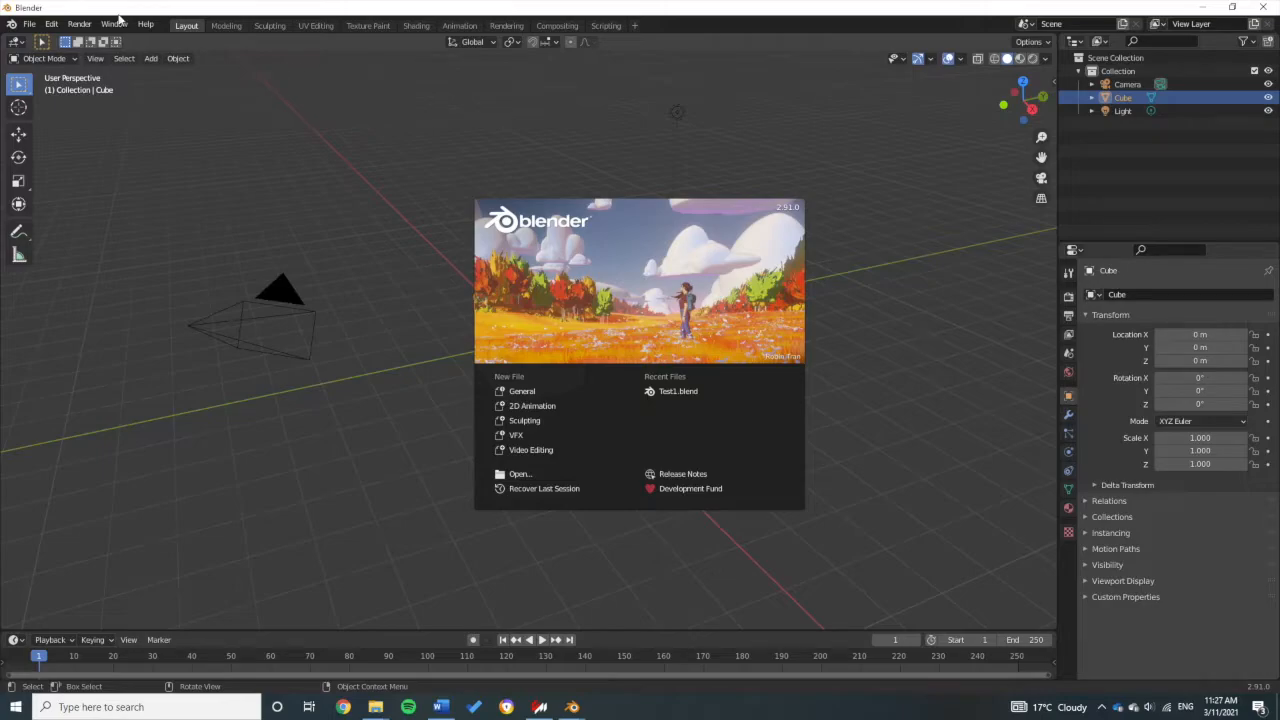
Step: Dismiss the Blender splash screen and start an FBX (.fbx) import from the File menu
click(21, 26)
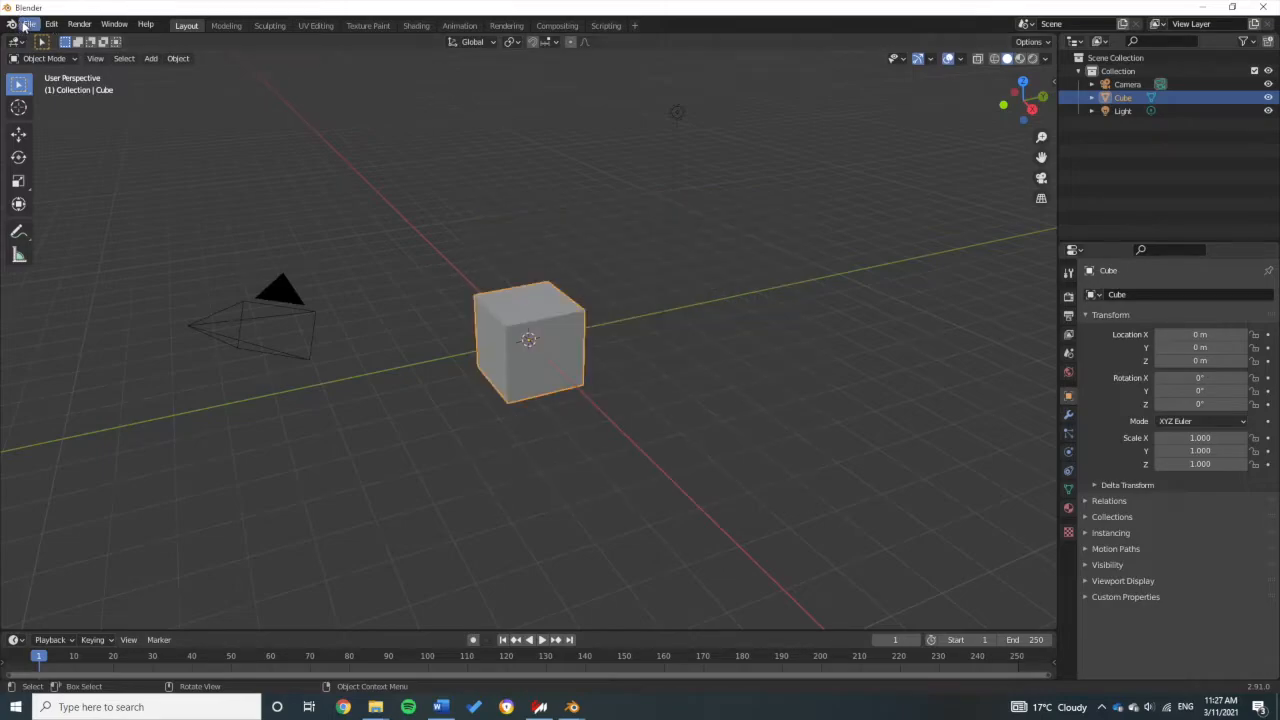
click(23, 26)
mouse_move(81, 204)
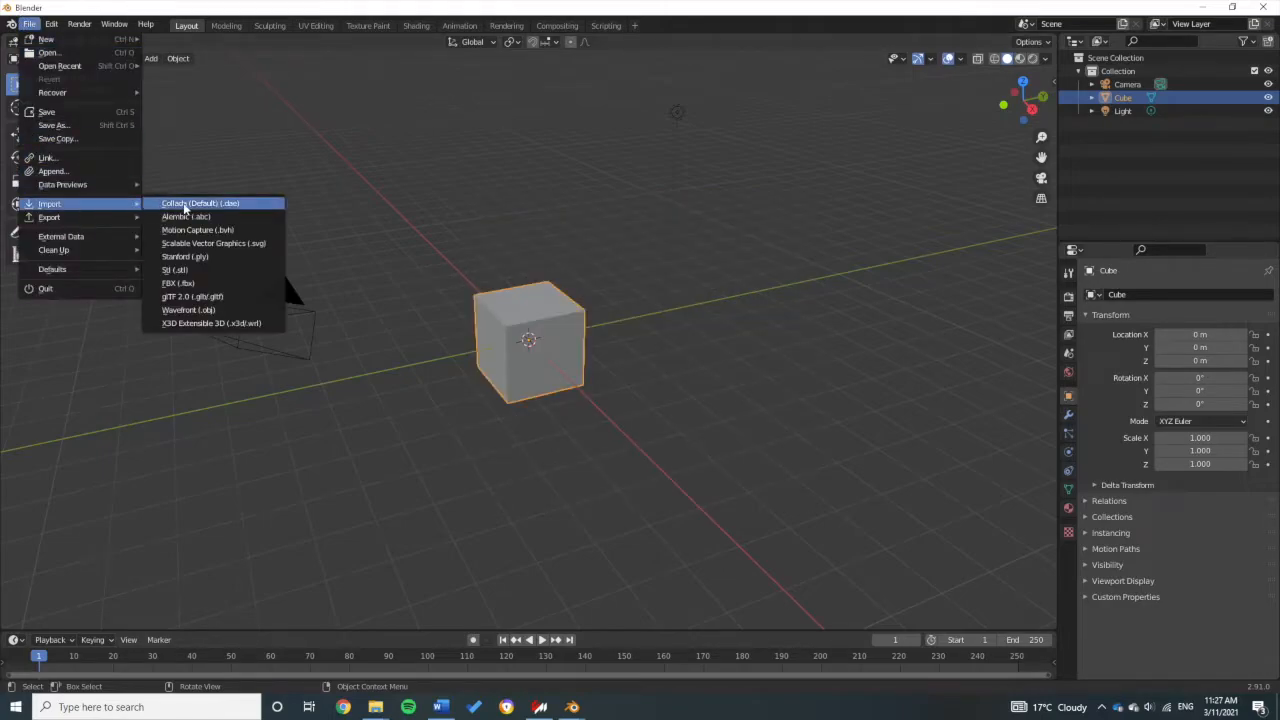
click(178, 283)
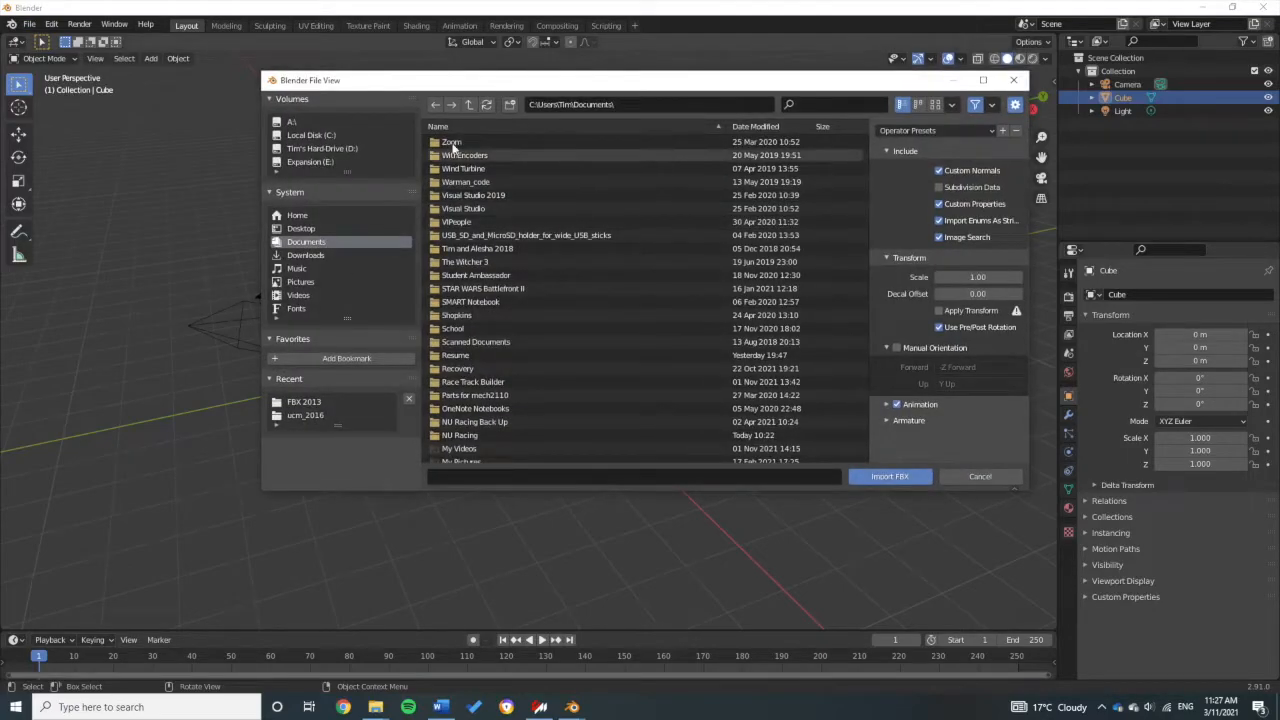
Step: Paste the FBX 2013 folder path, pick ucm_2016.fbx and import it
click(656, 108)
key(ctrl+v)
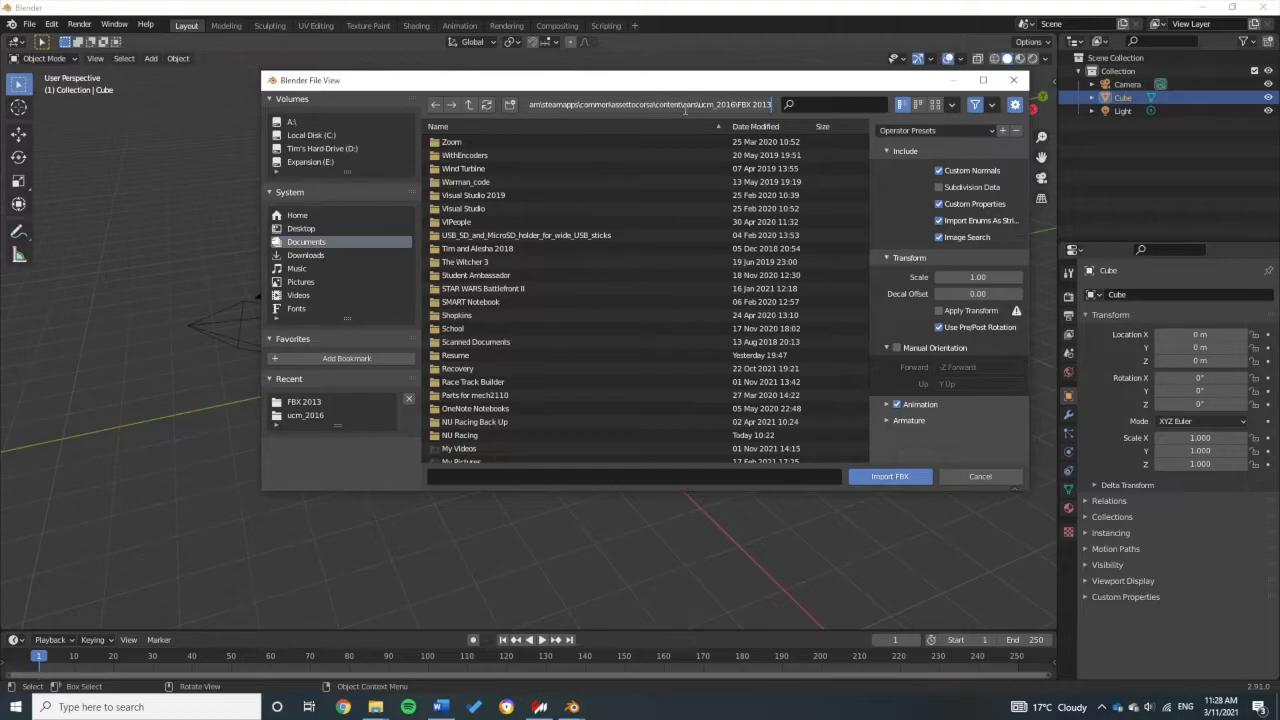
key(Return)
click(614, 109)
drag(566, 108, 796, 110)
click(756, 112)
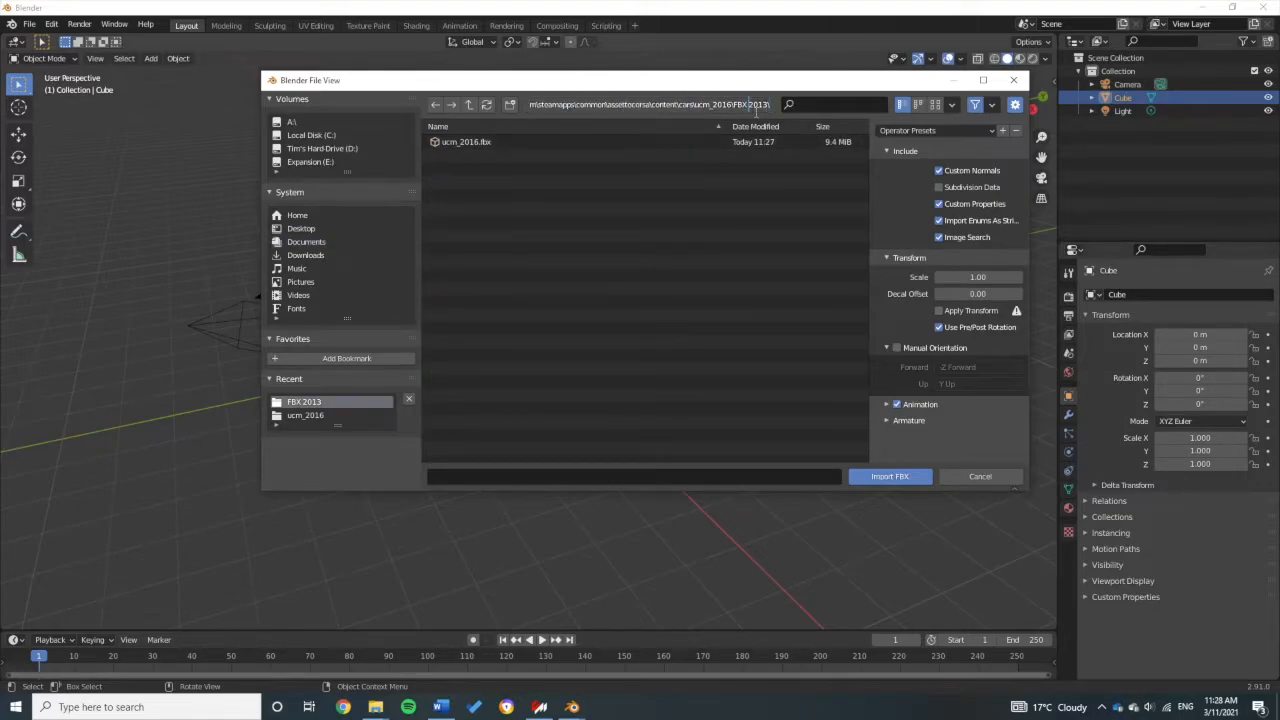
click(538, 150)
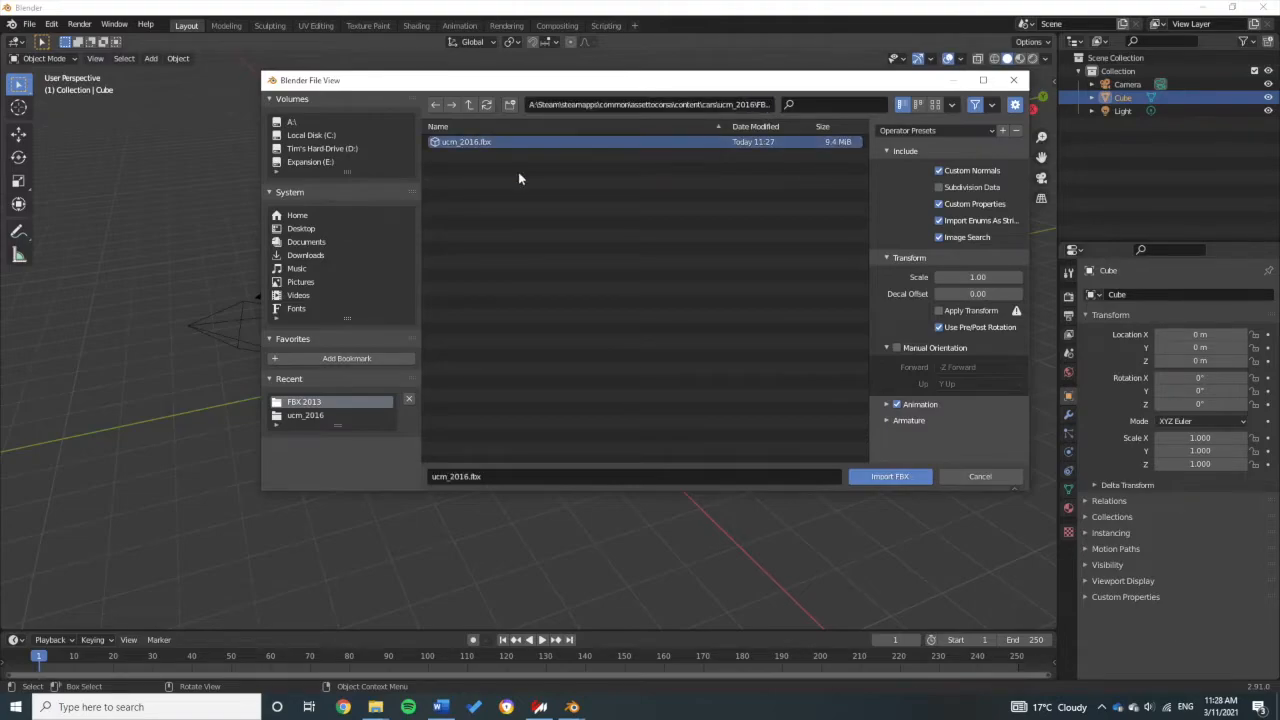
click(896, 480)
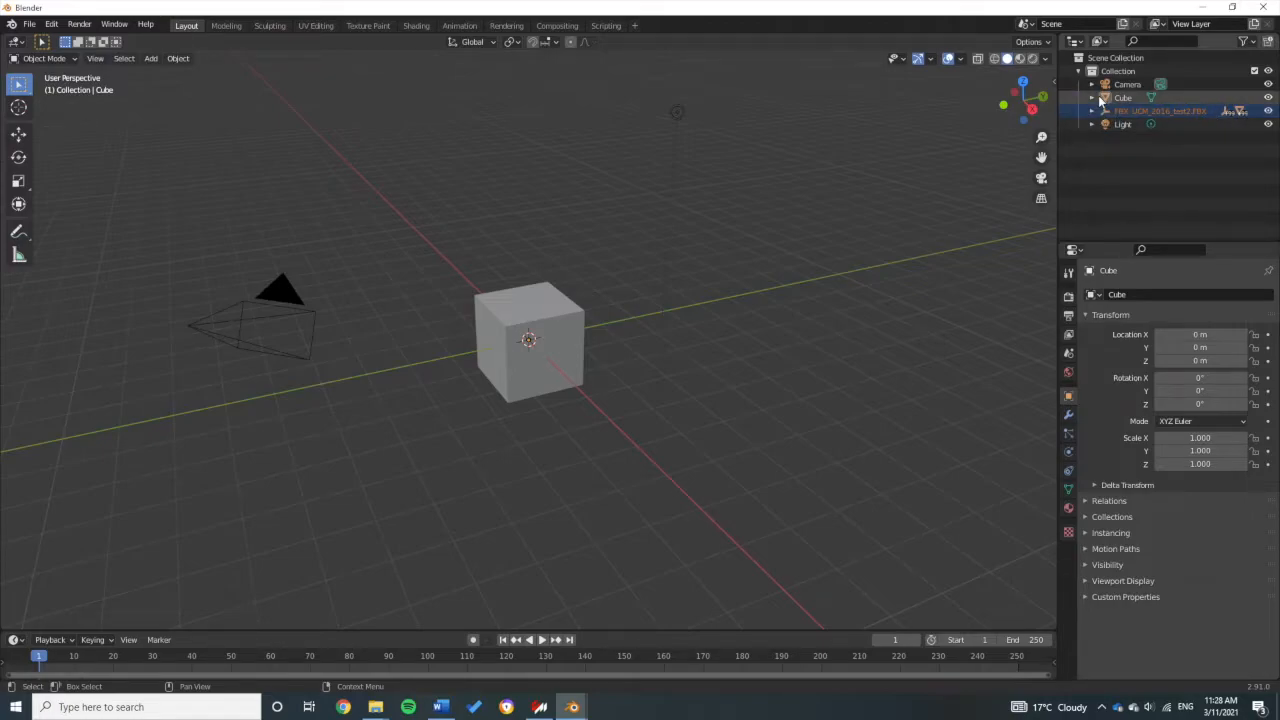
Step: Turn off visibility of Cube, Camera and Light in the Outliner, leaving only the FSAE car
click(1268, 98)
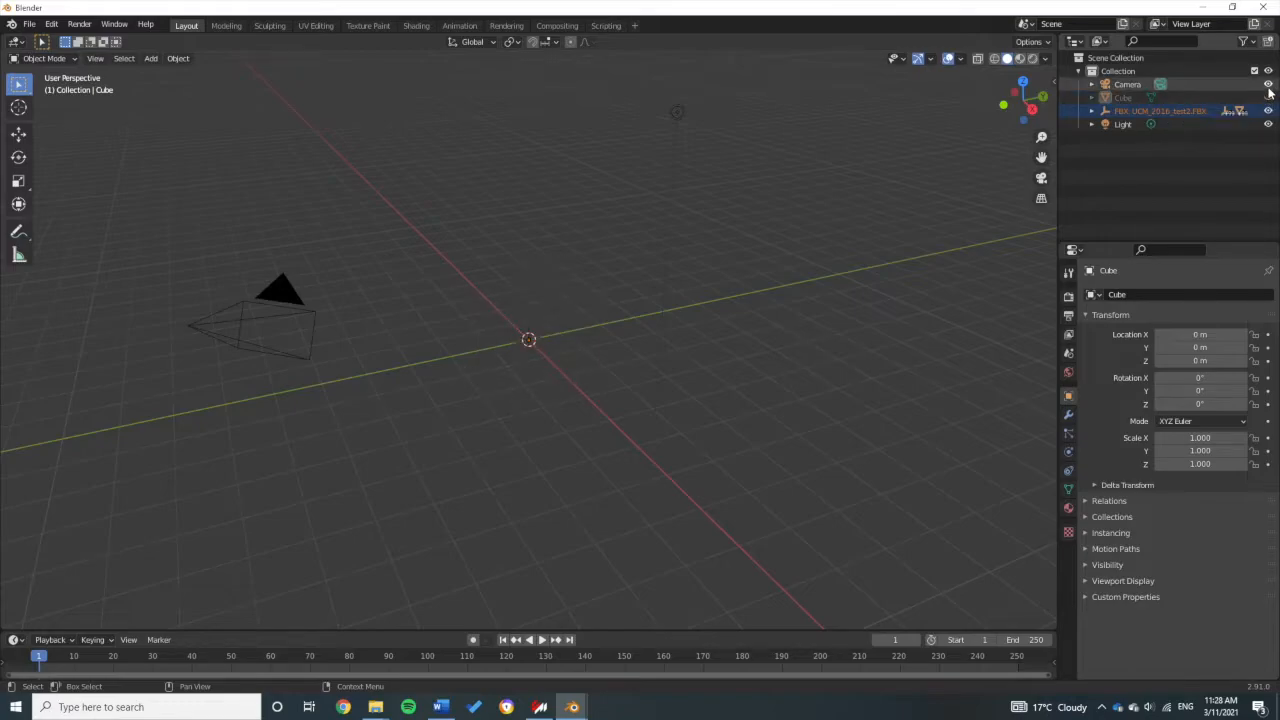
click(1268, 85)
click(1268, 124)
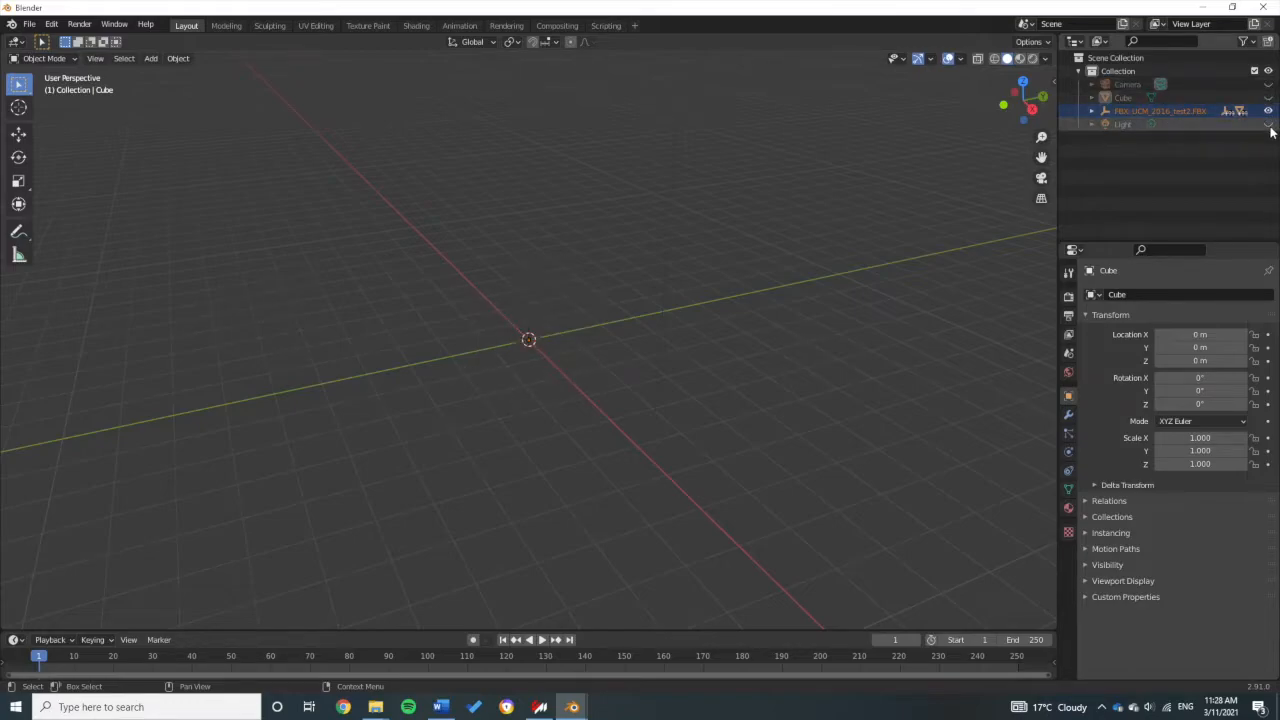
scroll(517, 346, down, 15)
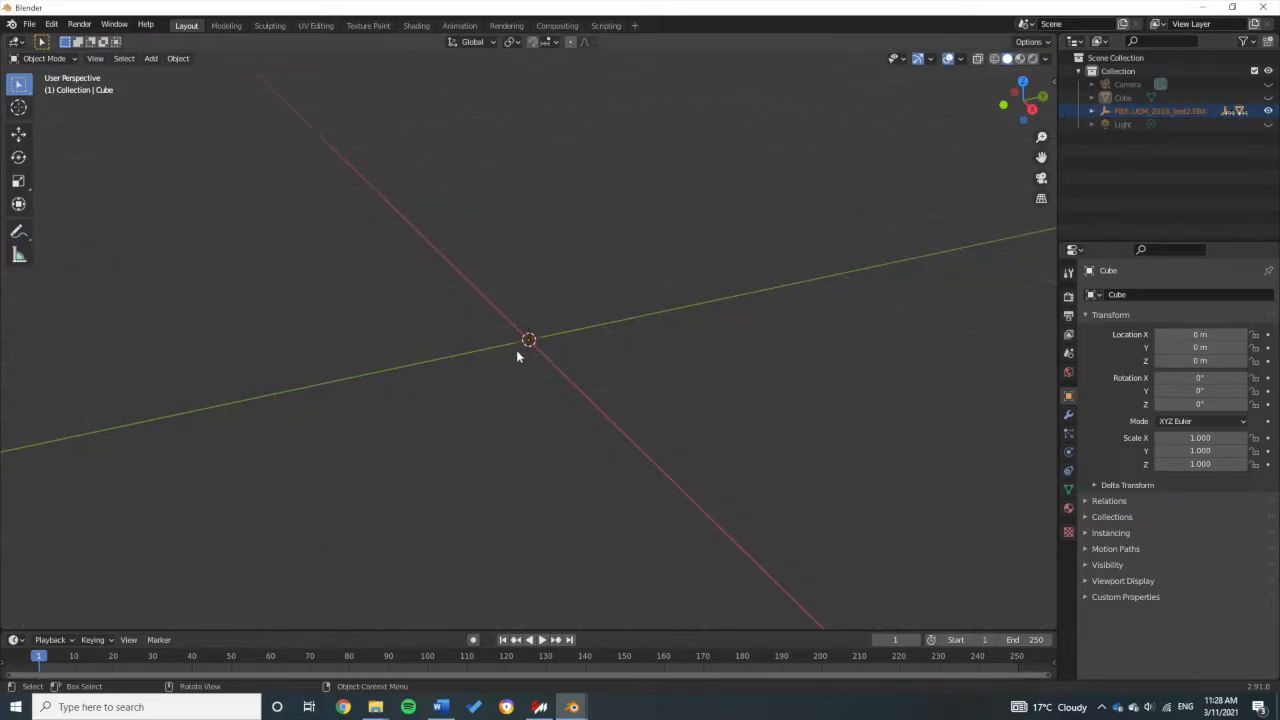
scroll(519, 342, up, 10)
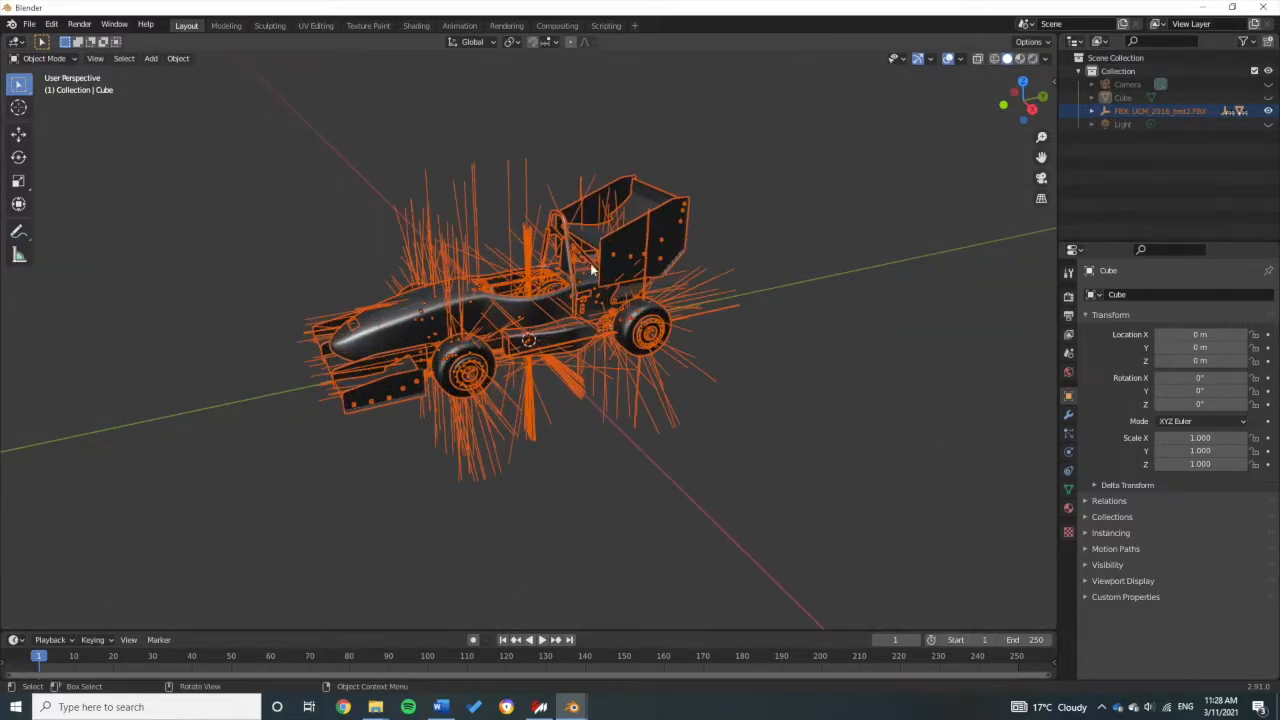
Step: Orbit to a low front-left view and select the wheel hub, tyreLF.001 and susp_LR_wbB suspension parts
click(713, 202)
drag(711, 203, 409, 293)
scroll(547, 309, up, 4)
drag(484, 283, 695, 420)
click(555, 410)
click(625, 391)
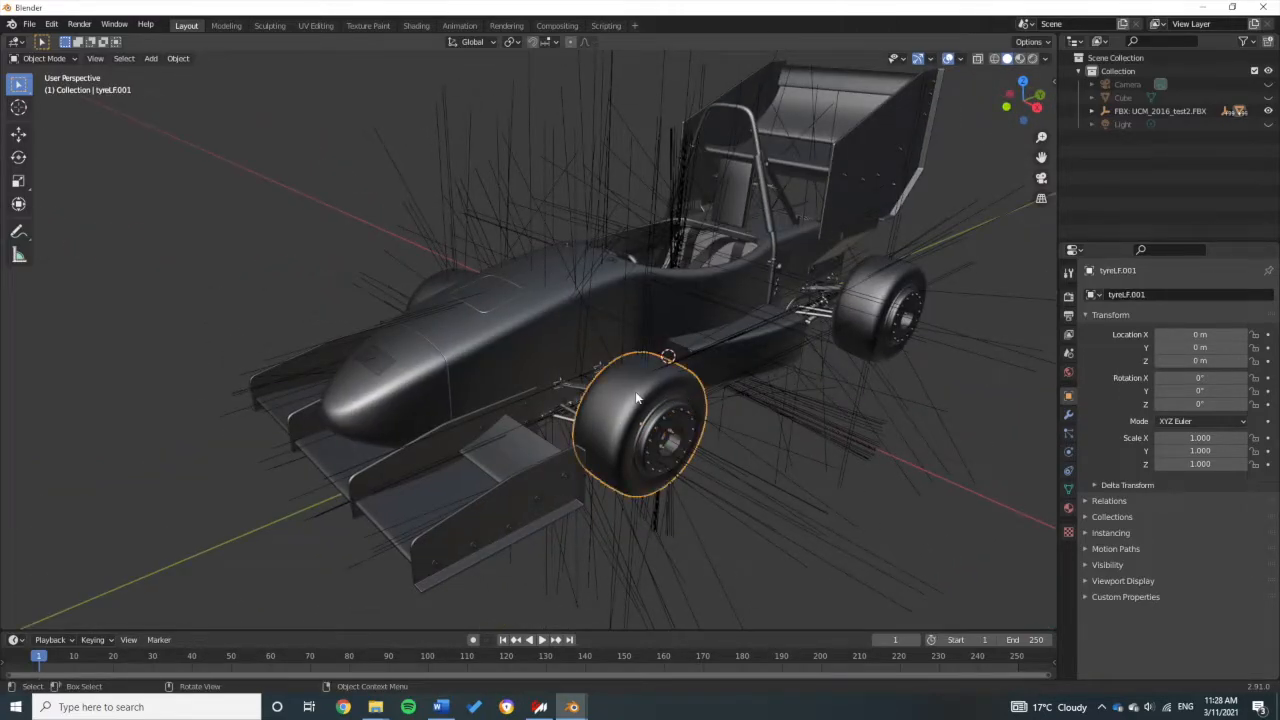
click(693, 394)
click(1017, 370)
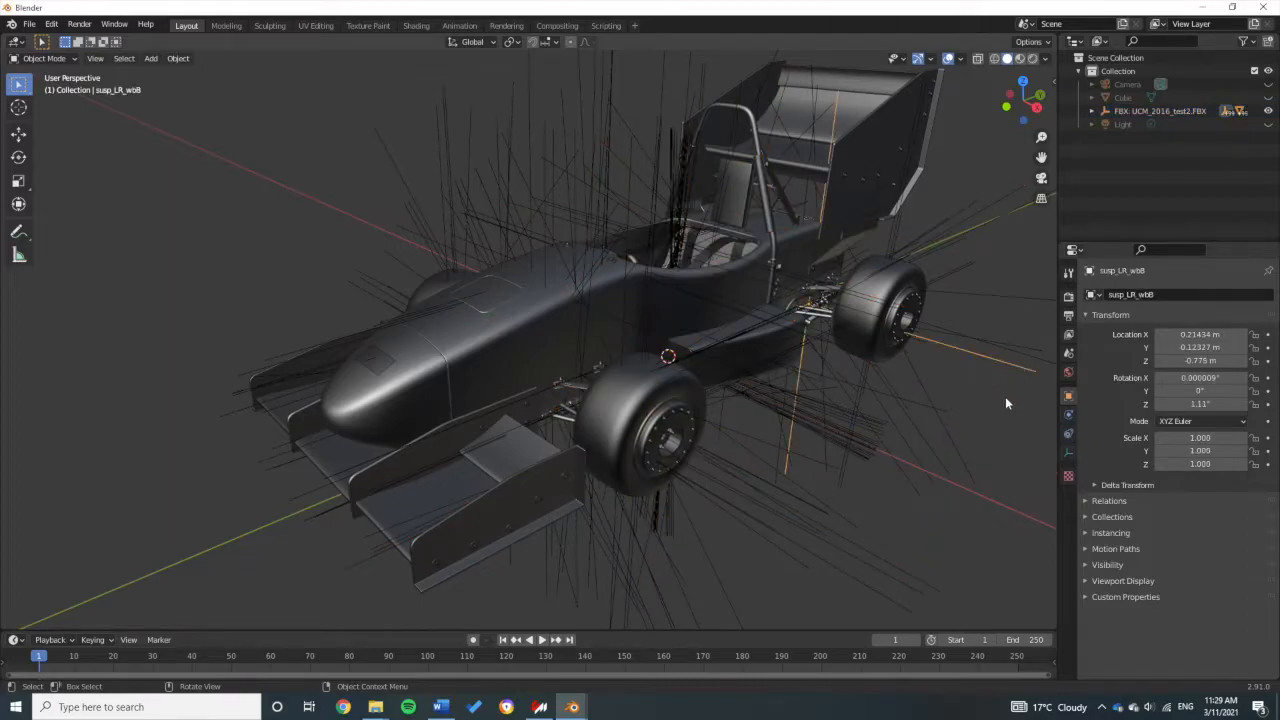
Step: Inspect the car from the rear, selecting susp_RR_wbT, then close Blender
drag(854, 242, 903, 326)
click(781, 275)
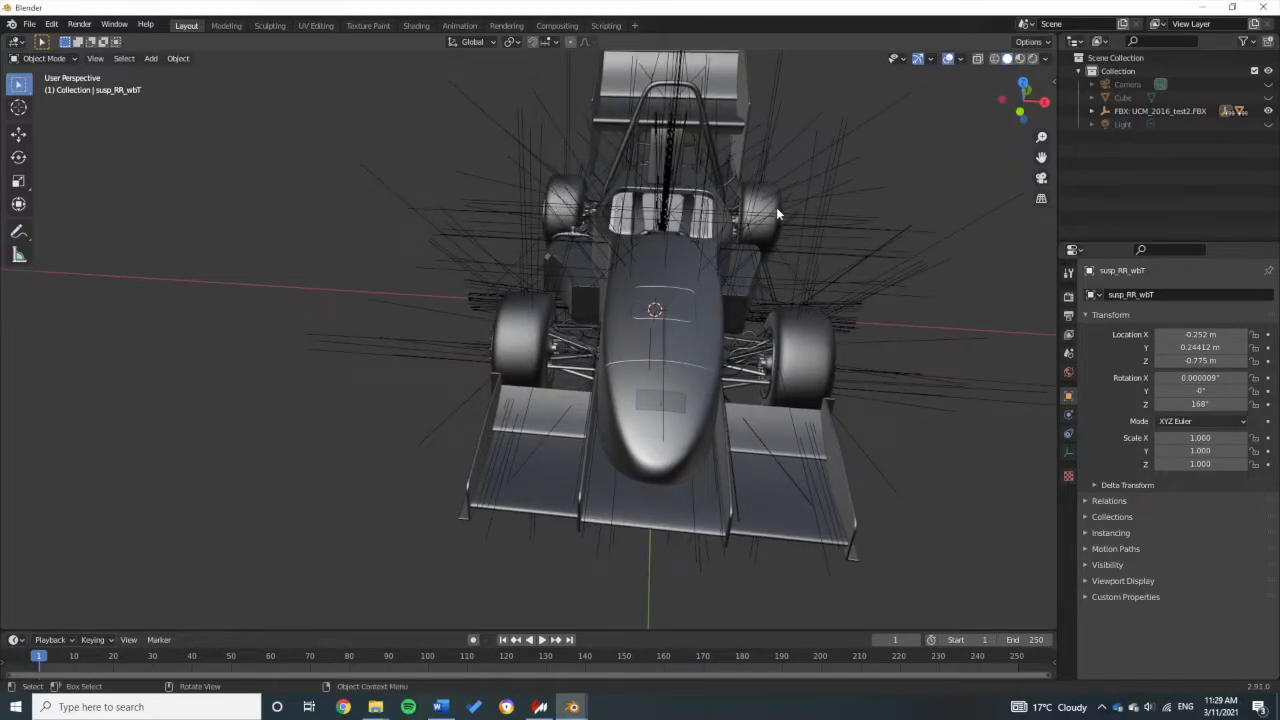
drag(803, 361, 790, 330)
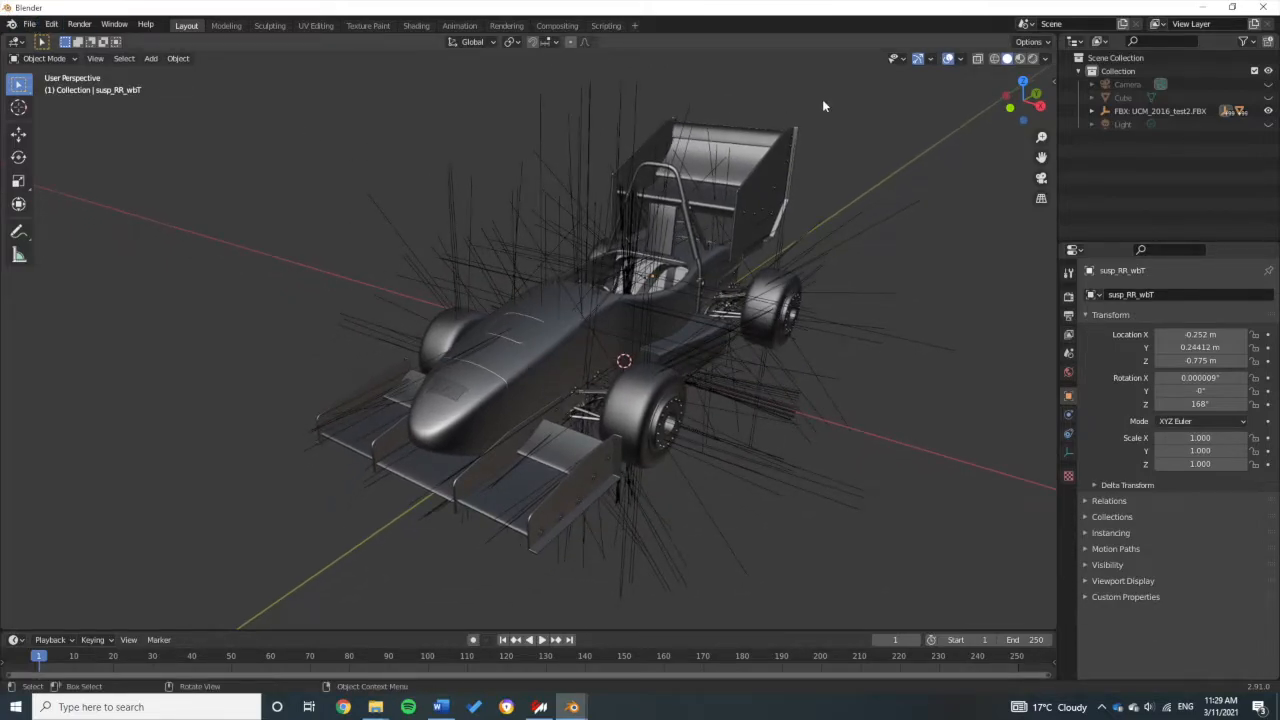
click(1263, 7)
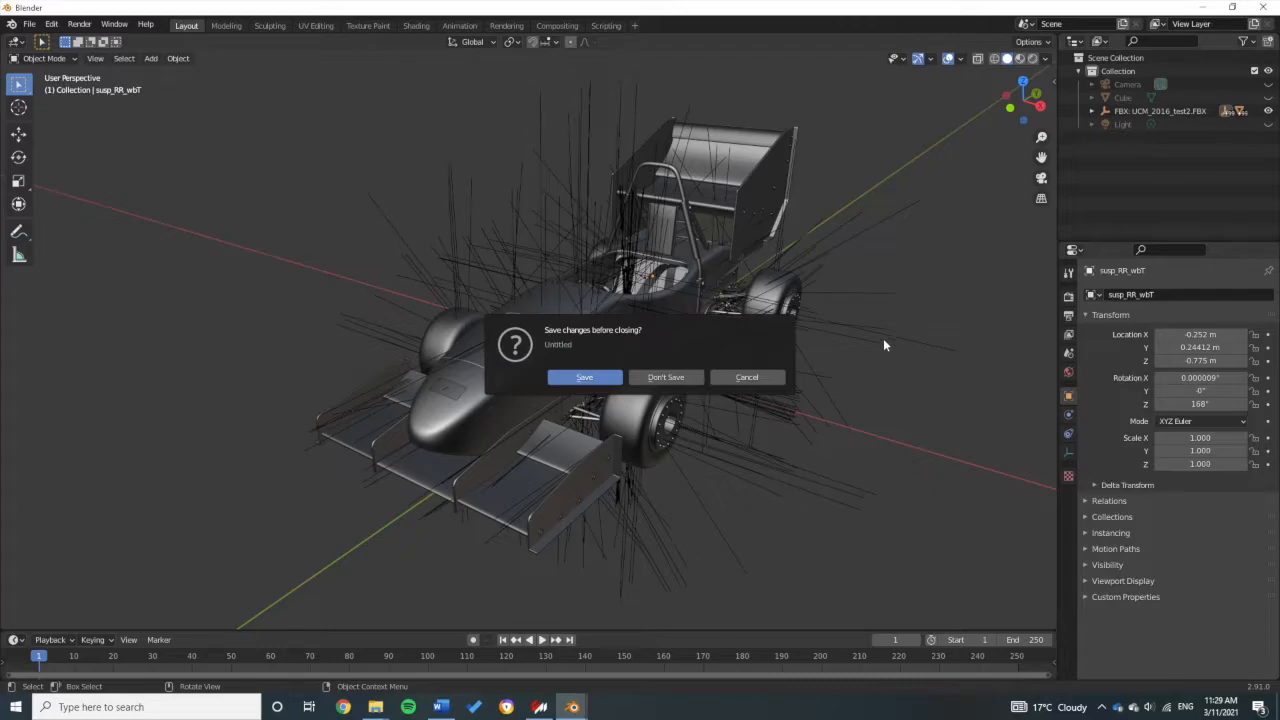
Step: Discard the unsaved Blender changes and bring Content Manager back to the front
click(662, 377)
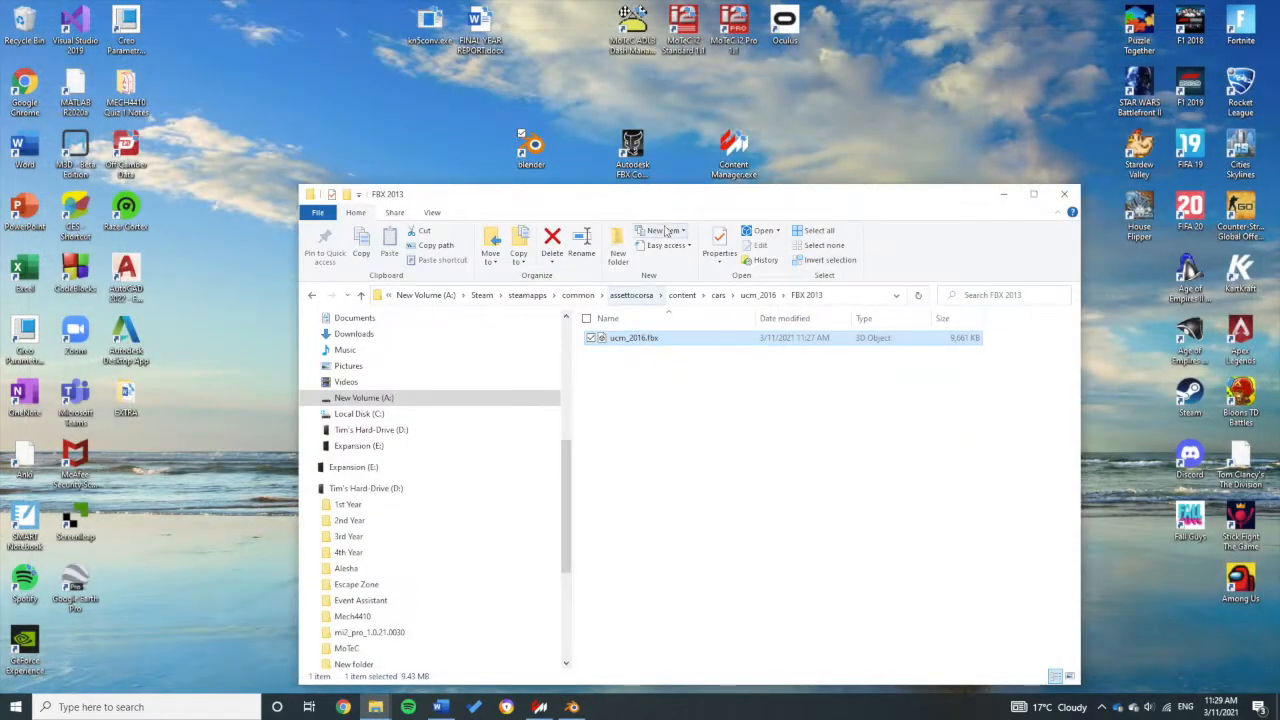
click(540, 707)
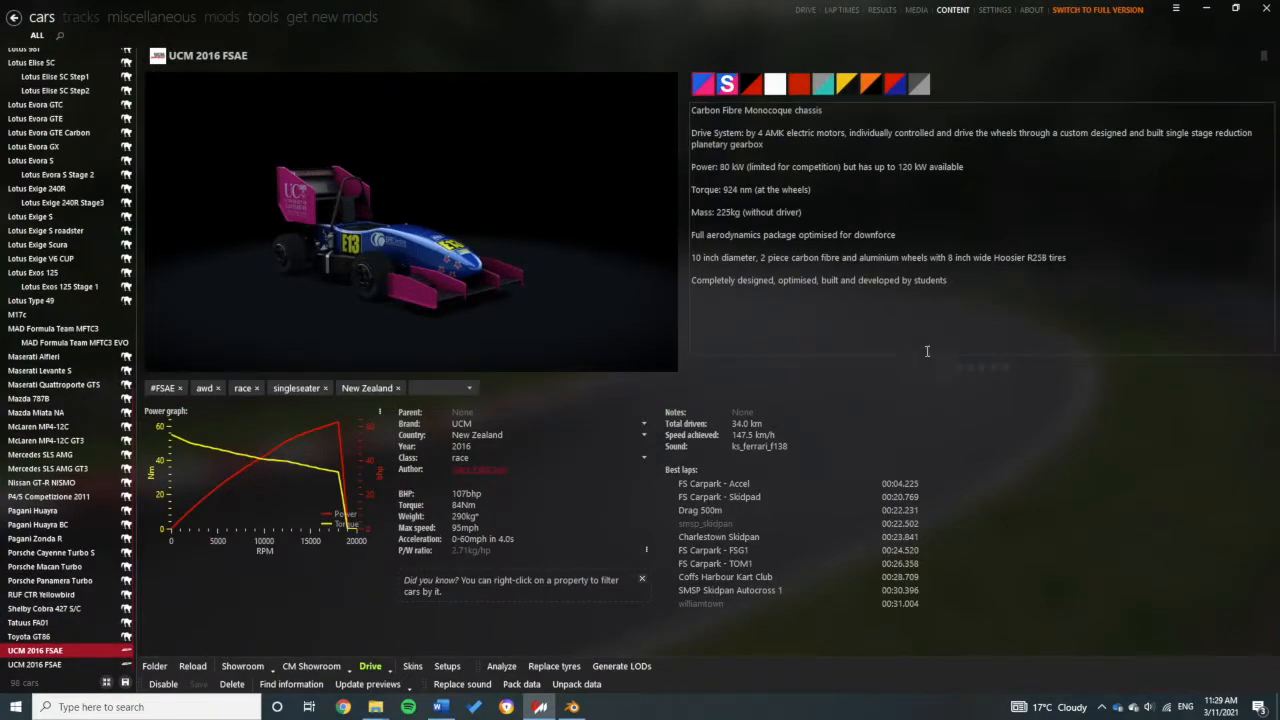